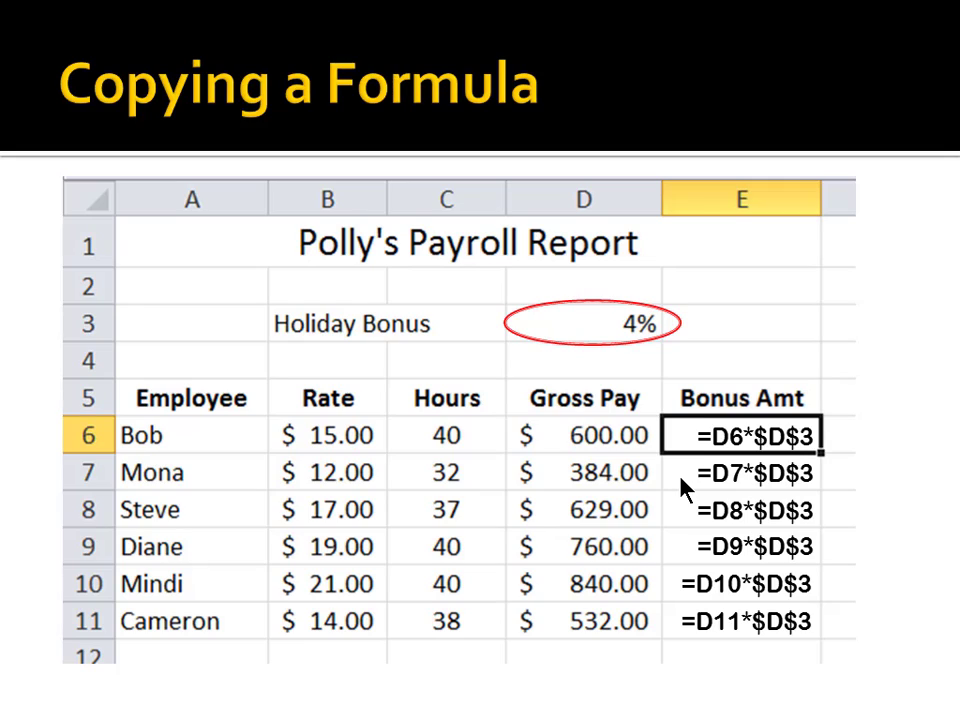
{"action": "left_click", "coordinate": [684, 490]}
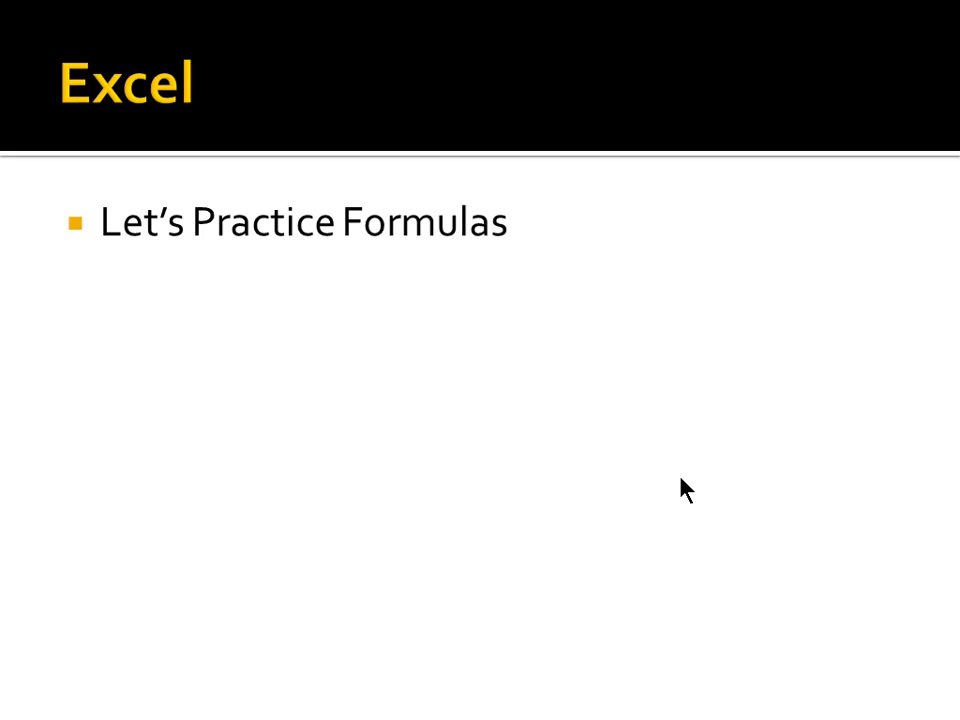
Switch to the payroll workbook in Excel, check the gross pay formula in D6, and fill it down through D11.
{"action": "key", "text": "alt+Tab"}
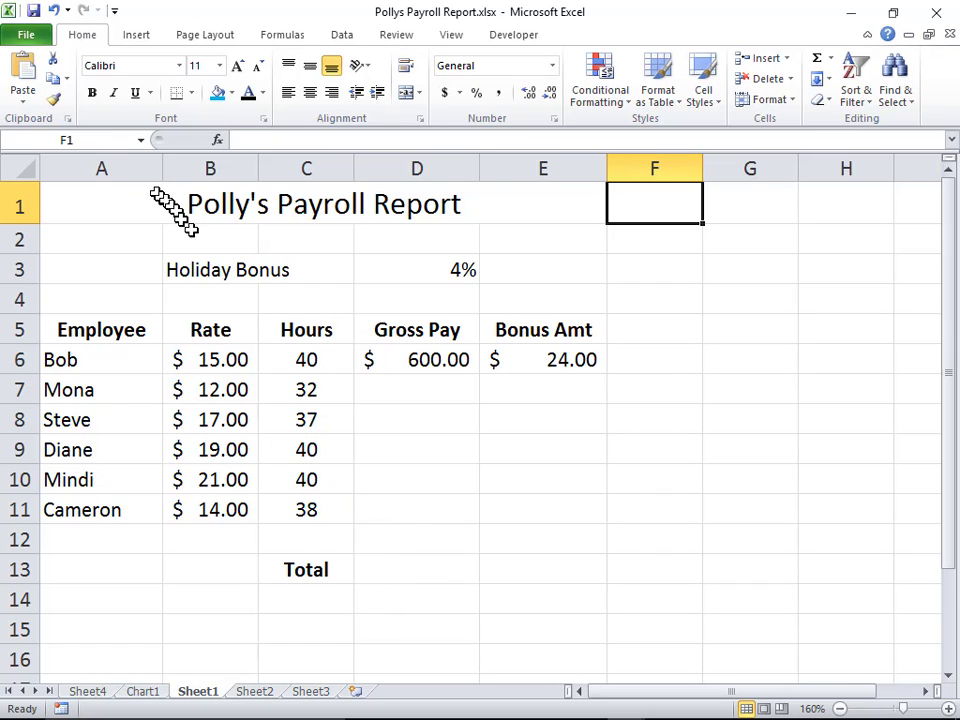
{"action": "left_click", "coordinate": [405, 357]}
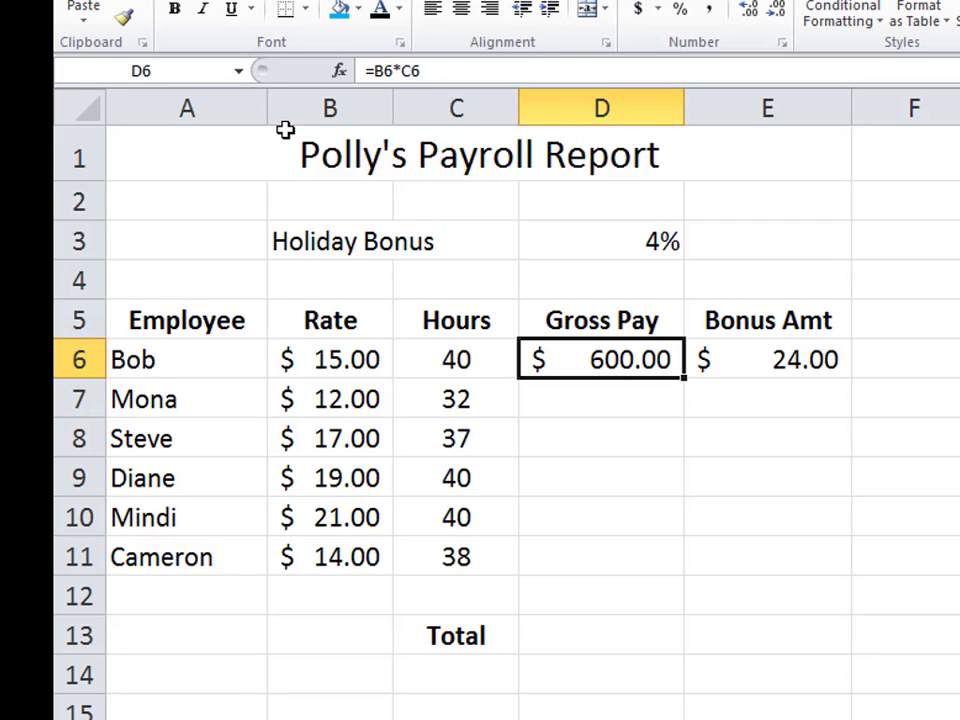
{"action": "left_click", "coordinate": [438, 70]}
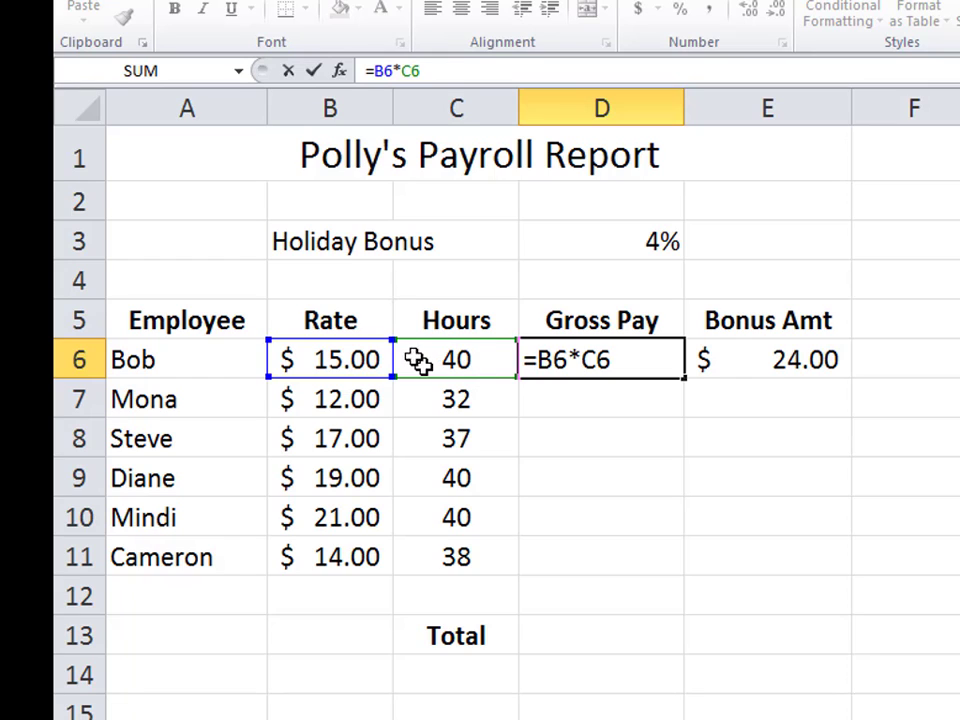
{"action": "left_click", "coordinate": [314, 71]}
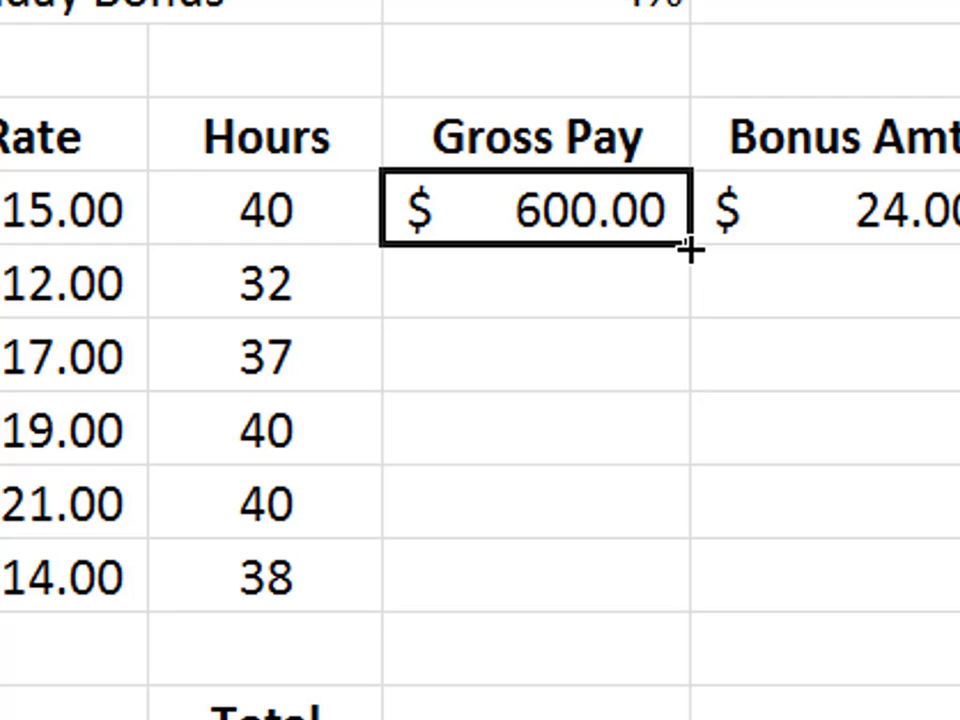
{"action": "left_click_drag", "start_coordinate": [688, 250], "coordinate": [709, 606]}
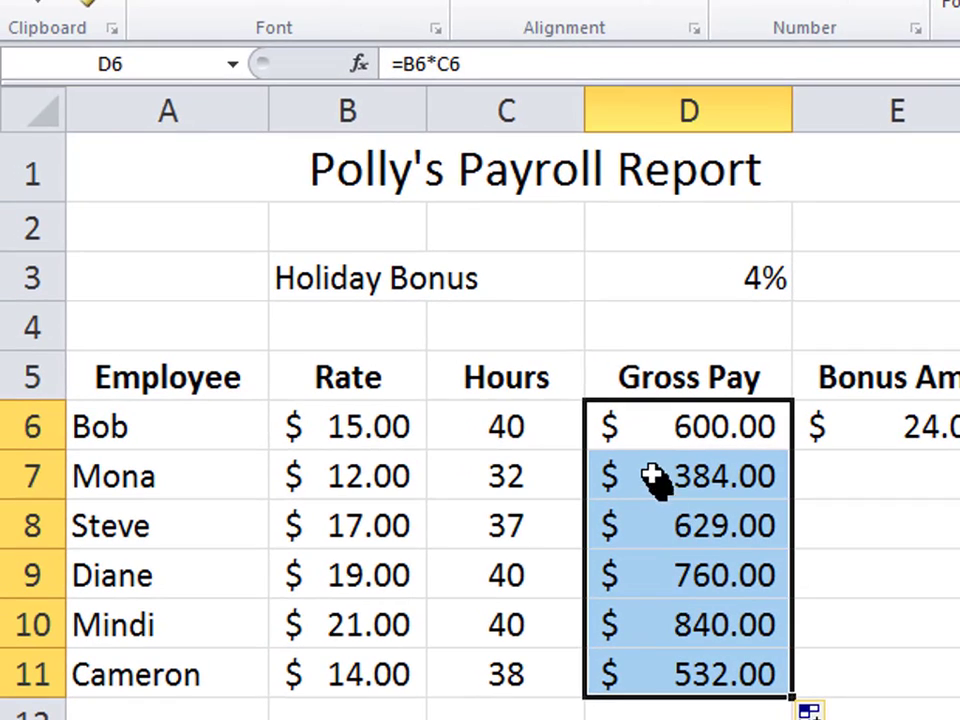
Inspect the cell references used by the copied gross pay formulas in D7 and D8.
{"action": "left_click", "coordinate": [482, 283]}
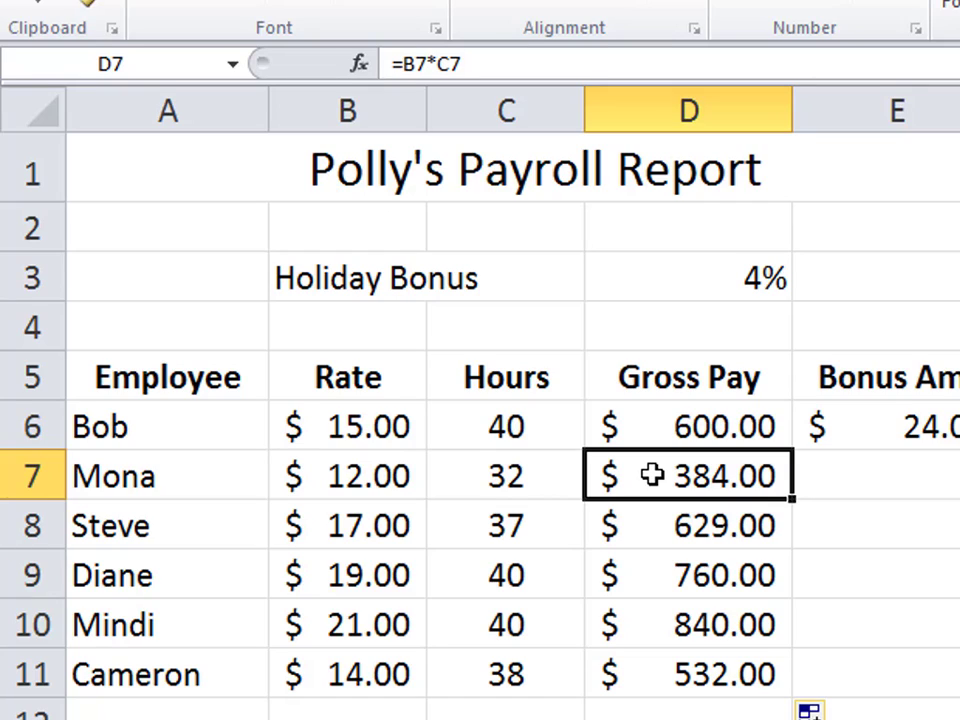
{"action": "double_click", "coordinate": [652, 476]}
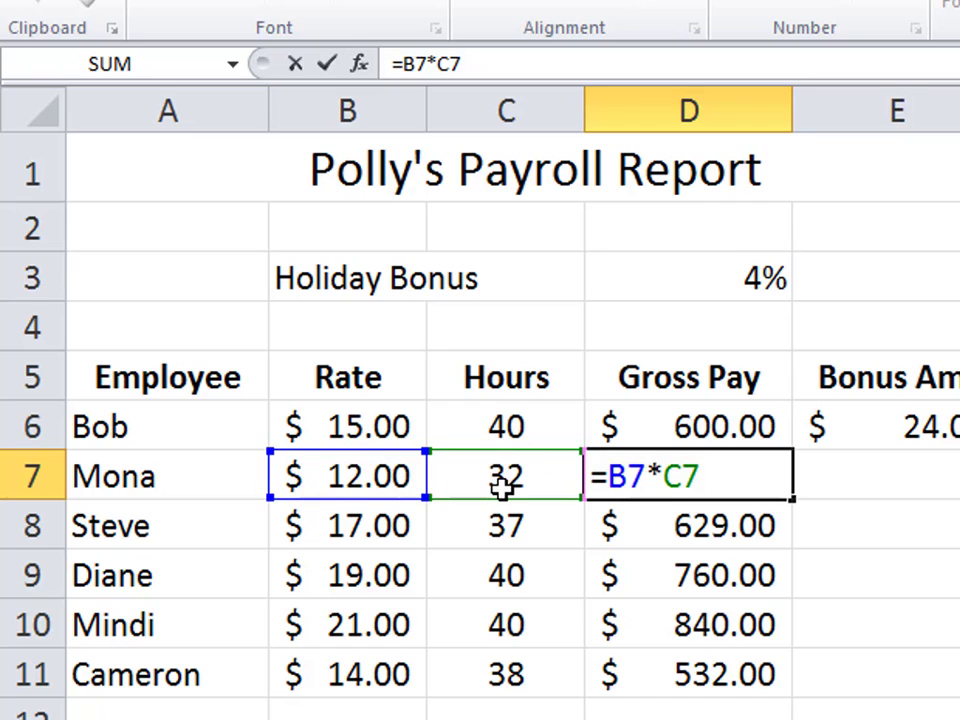
{"action": "key", "text": "ctrl+Return"}
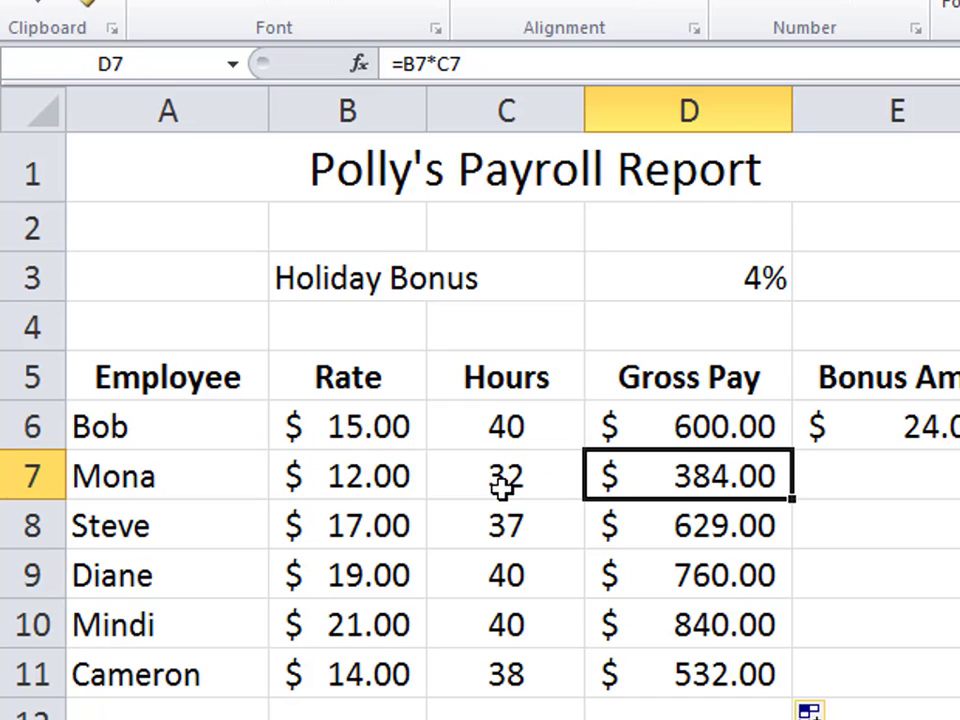
{"action": "left_click", "coordinate": [690, 532]}
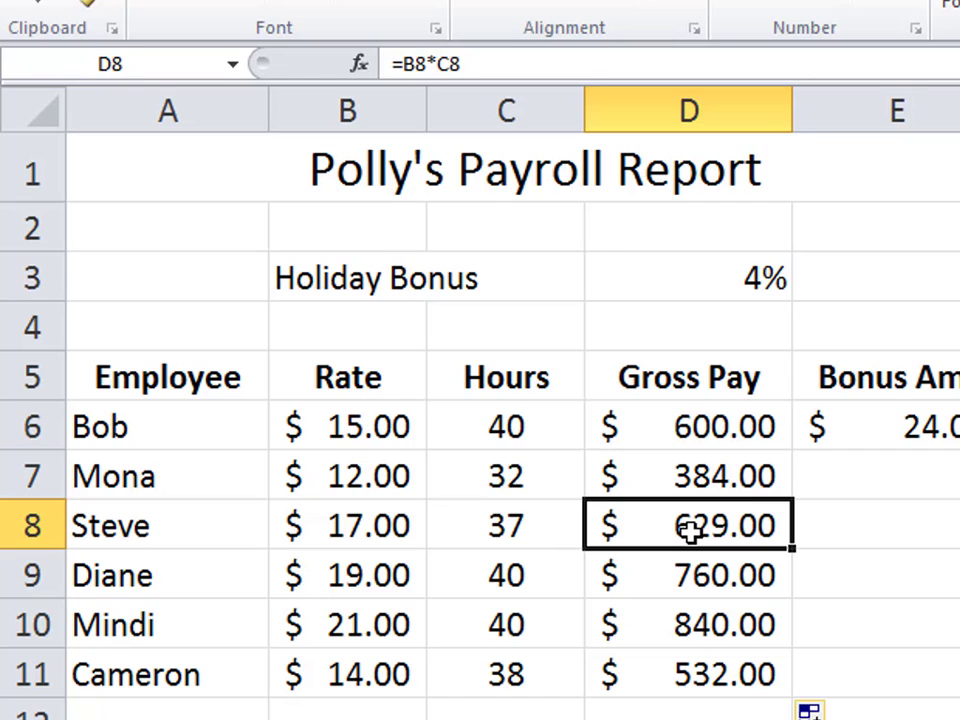
{"action": "double_click", "coordinate": [690, 530]}
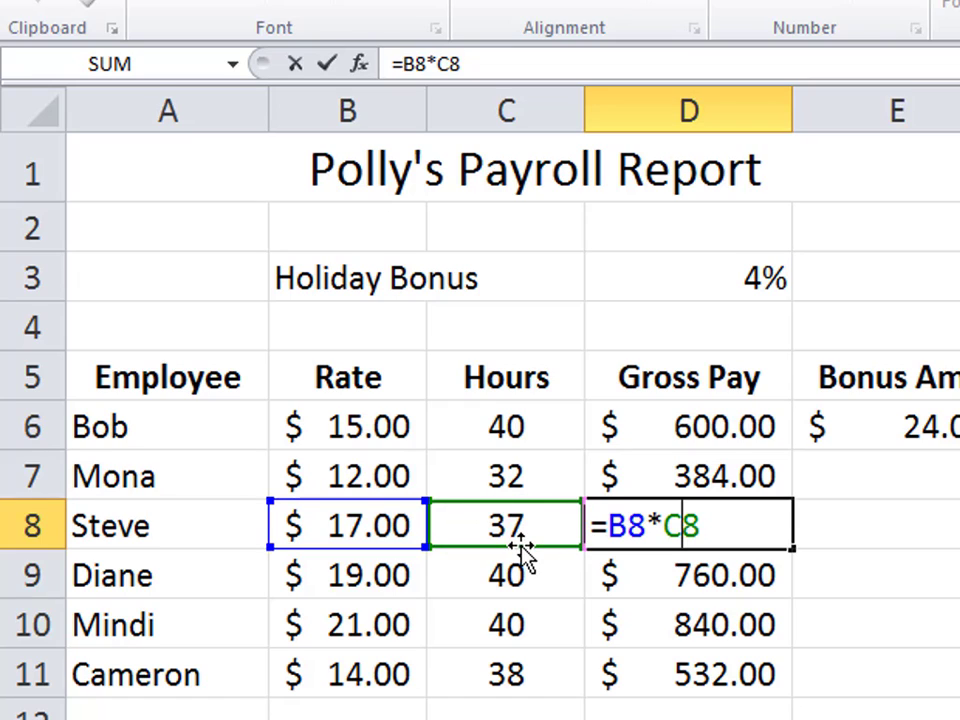
{"action": "key", "text": "ctrl+Return"}
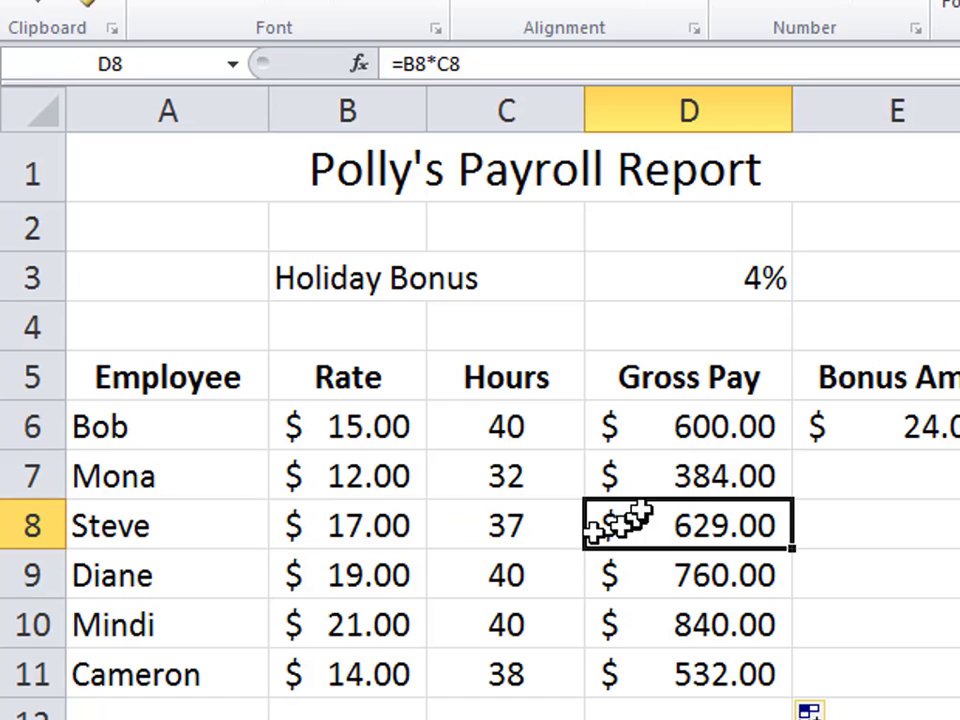
{"action": "left_click_drag", "start_coordinate": [680, 436], "coordinate": [670, 658]}
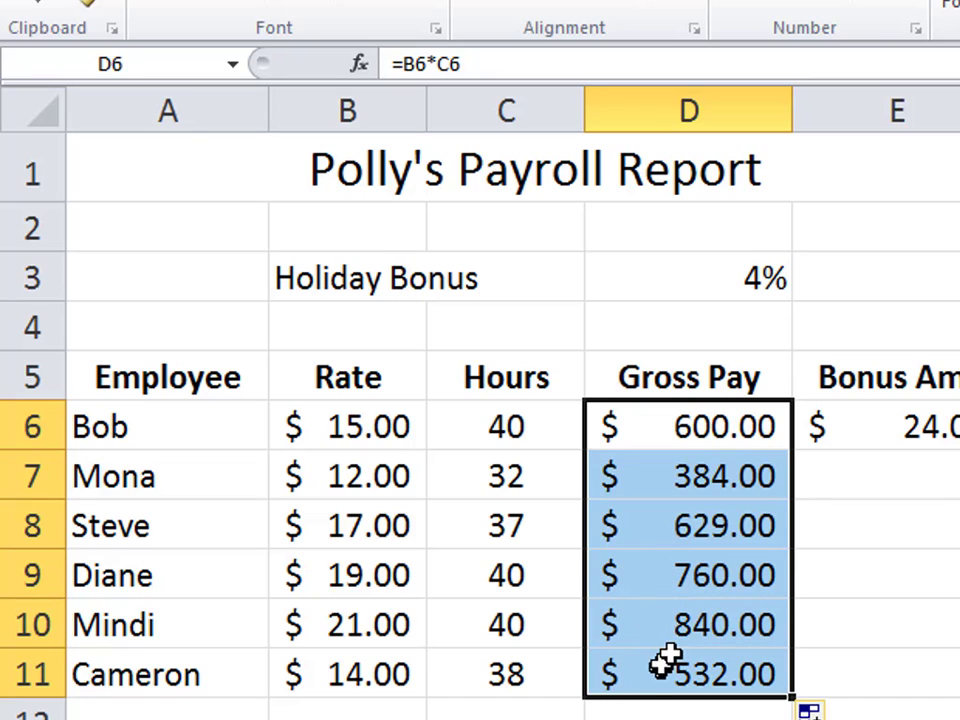
Check the cell references in the bonus formula in E6 and fill it down through E11.
{"action": "left_click", "coordinate": [888, 414]}
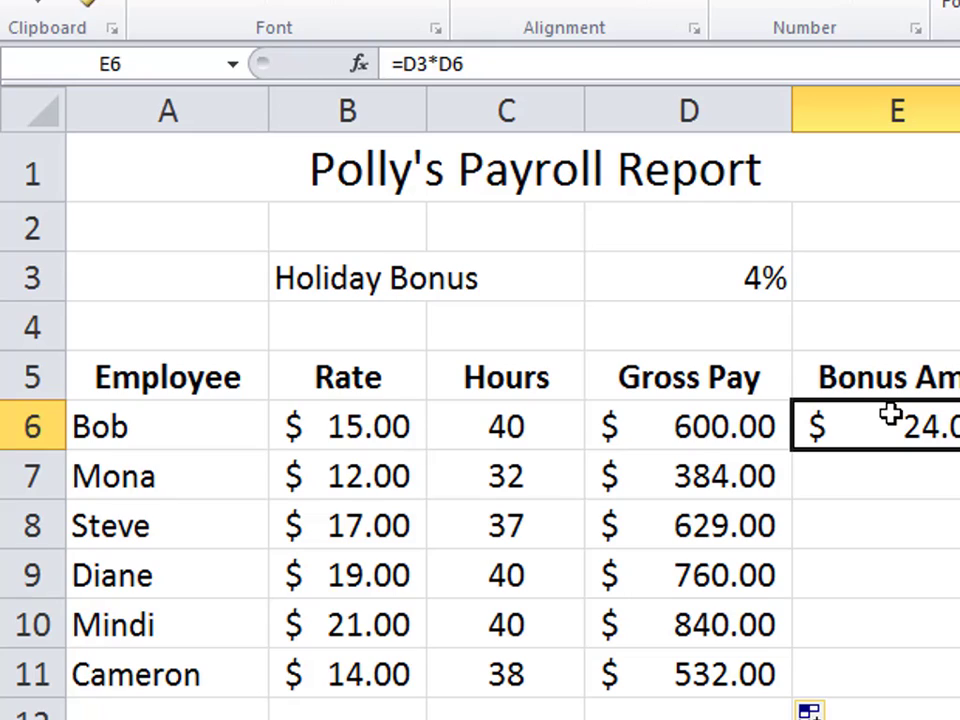
{"action": "double_click", "coordinate": [890, 414]}
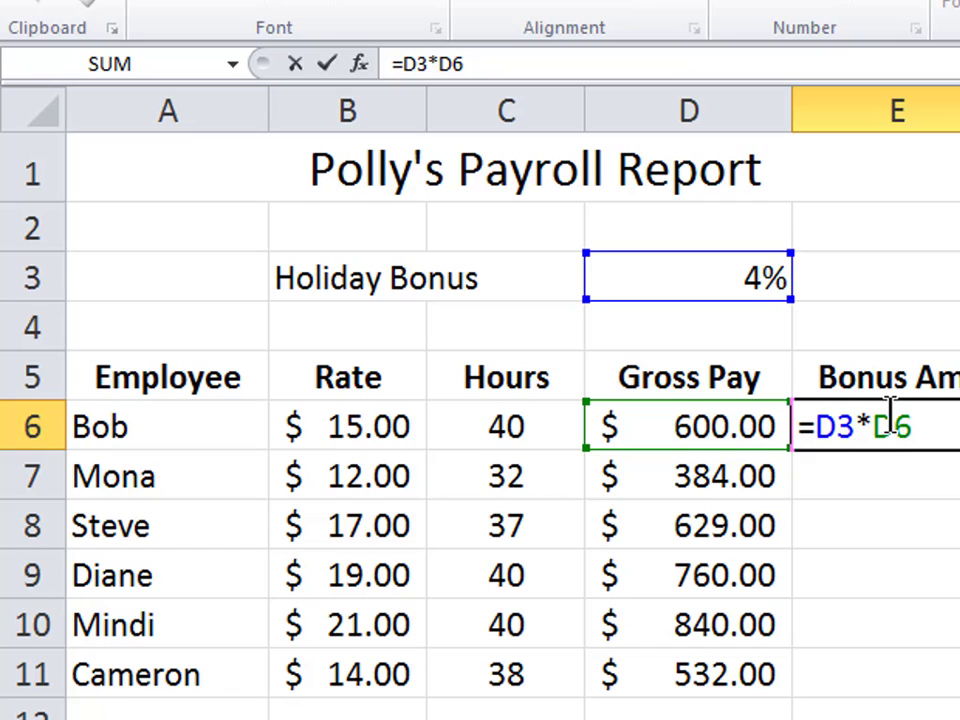
{"action": "key", "text": "ctrl+Return"}
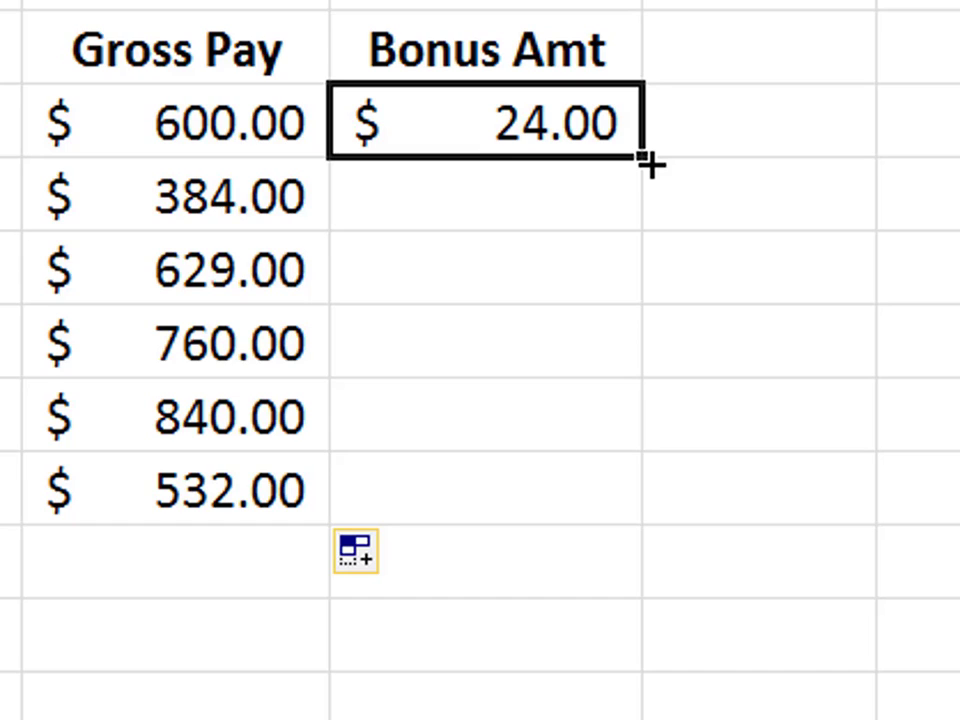
{"action": "left_click_drag", "start_coordinate": [648, 163], "coordinate": [660, 508]}
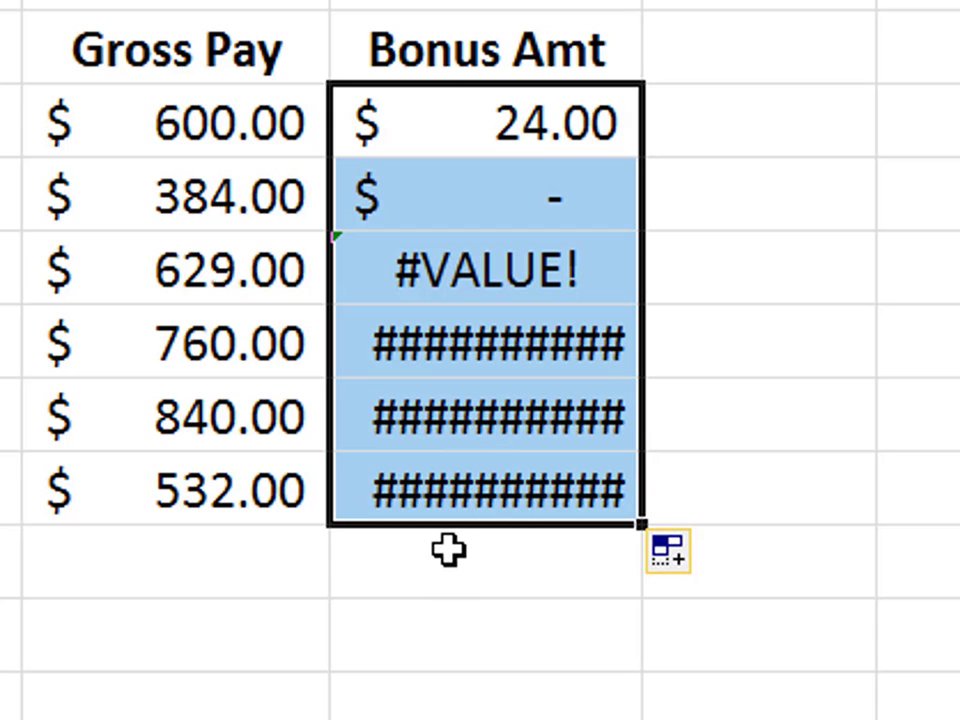
Widen column E so that the bonus amounts in E9 through E11 fit.
{"action": "left_click", "coordinate": [553, 338]}
{"action": "left_click", "coordinate": [538, 414]}
{"action": "left_click", "coordinate": [522, 490]}
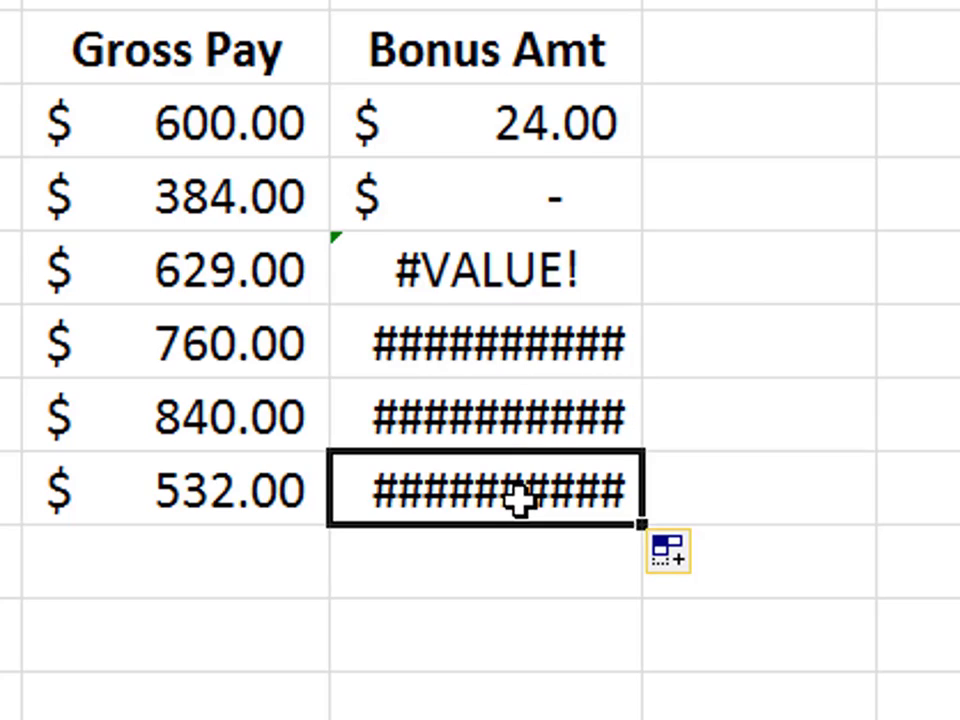
{"action": "left_click", "coordinate": [515, 350]}
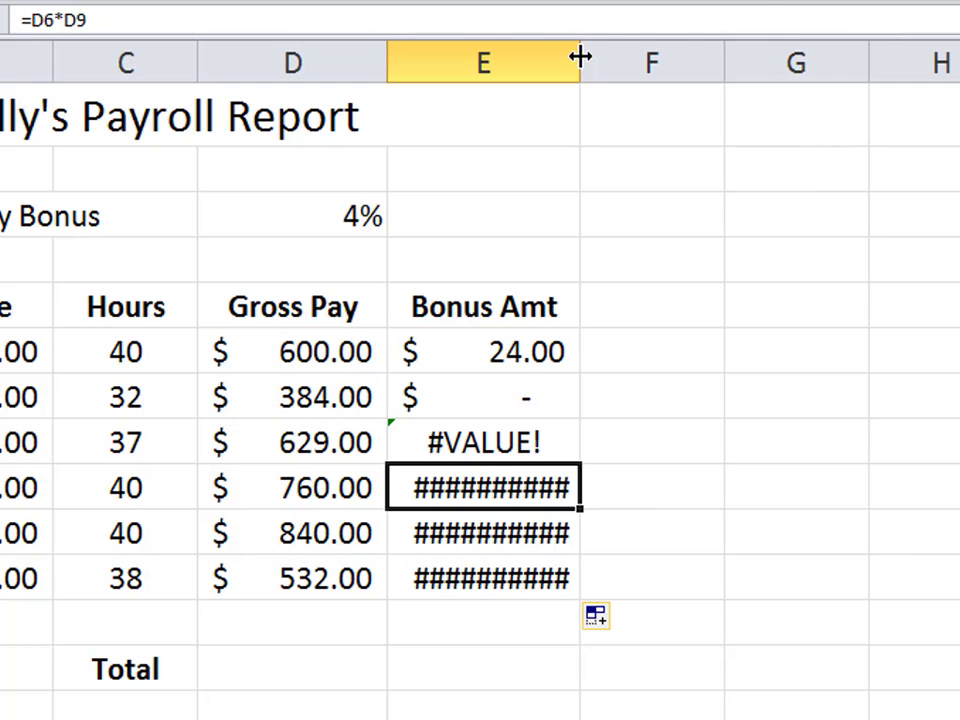
{"action": "left_click_drag", "start_coordinate": [580, 57], "coordinate": [621, 38]}
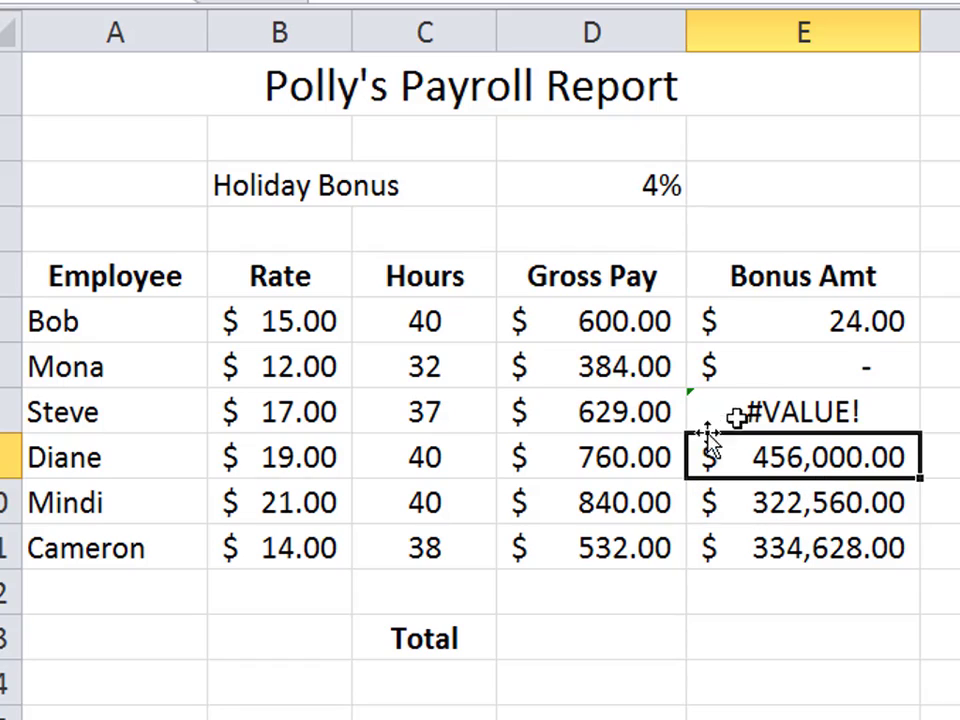
Examine the copied bonus amounts in E7 through E11 for errors and compare them with the gross pay values.
{"action": "left_click", "coordinate": [781, 350]}
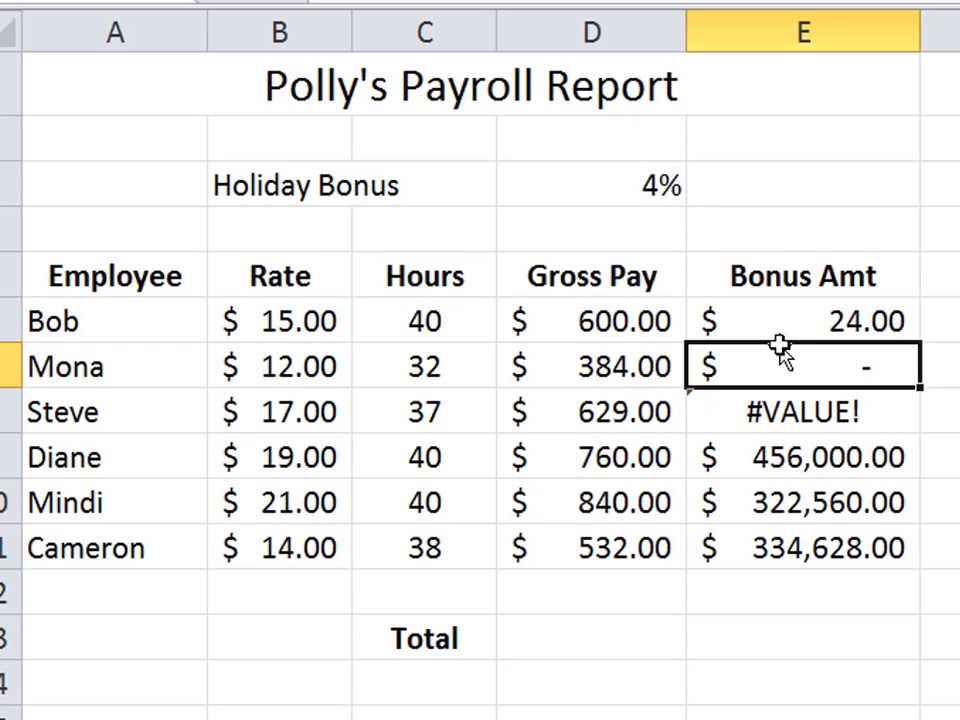
{"action": "left_click", "coordinate": [812, 418]}
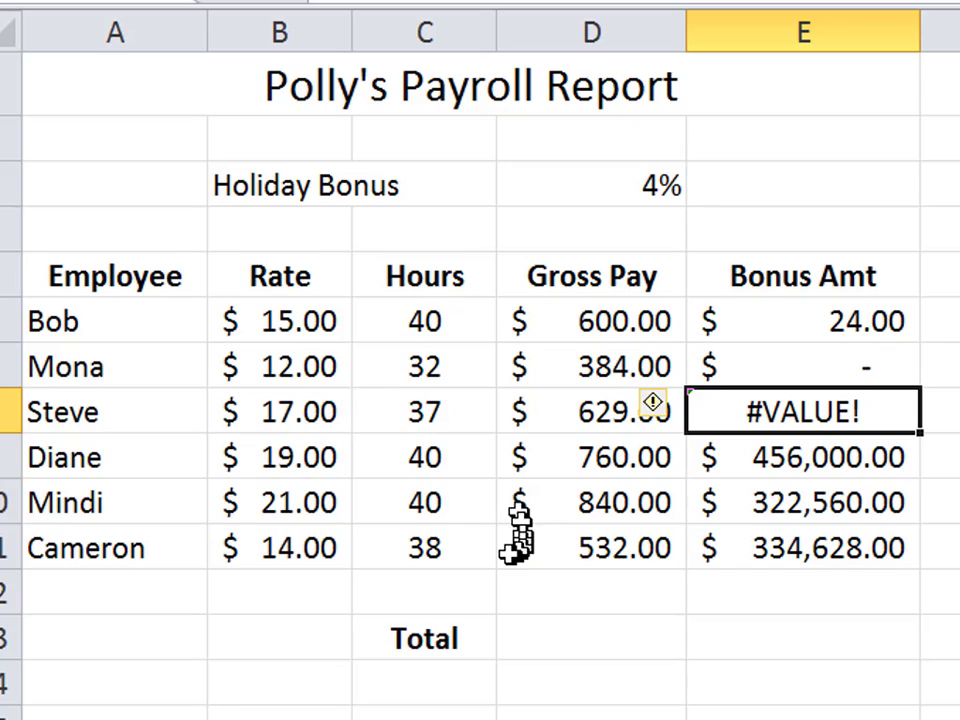
{"action": "key", "text": "Down"}
{"action": "key", "text": "shift+Down"}
{"action": "key", "text": "shift+Down"}
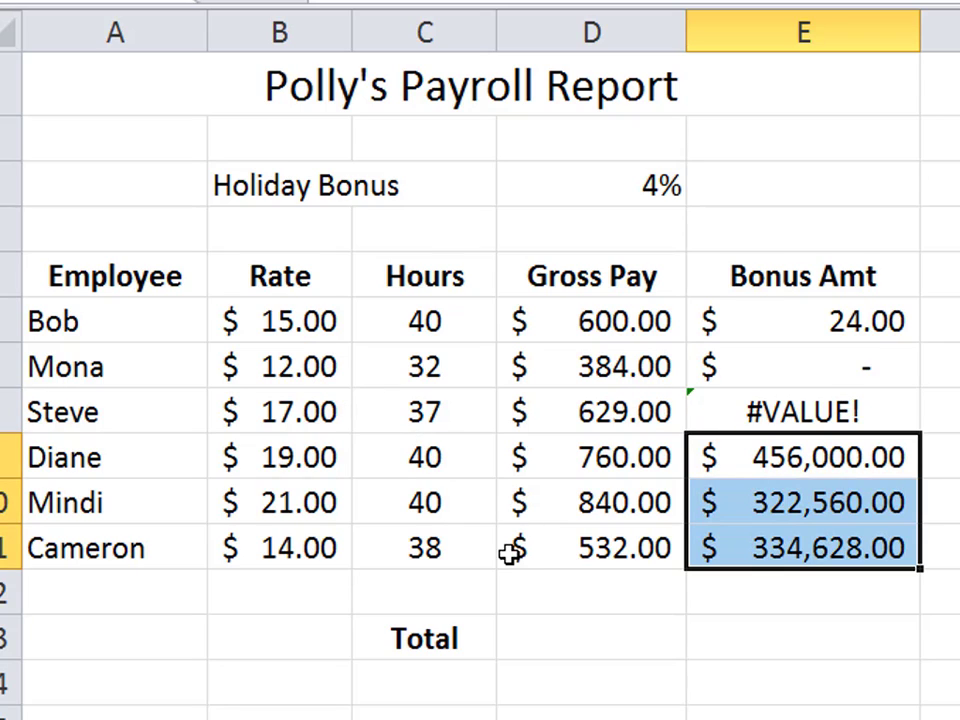
{"action": "key", "text": "Left"}
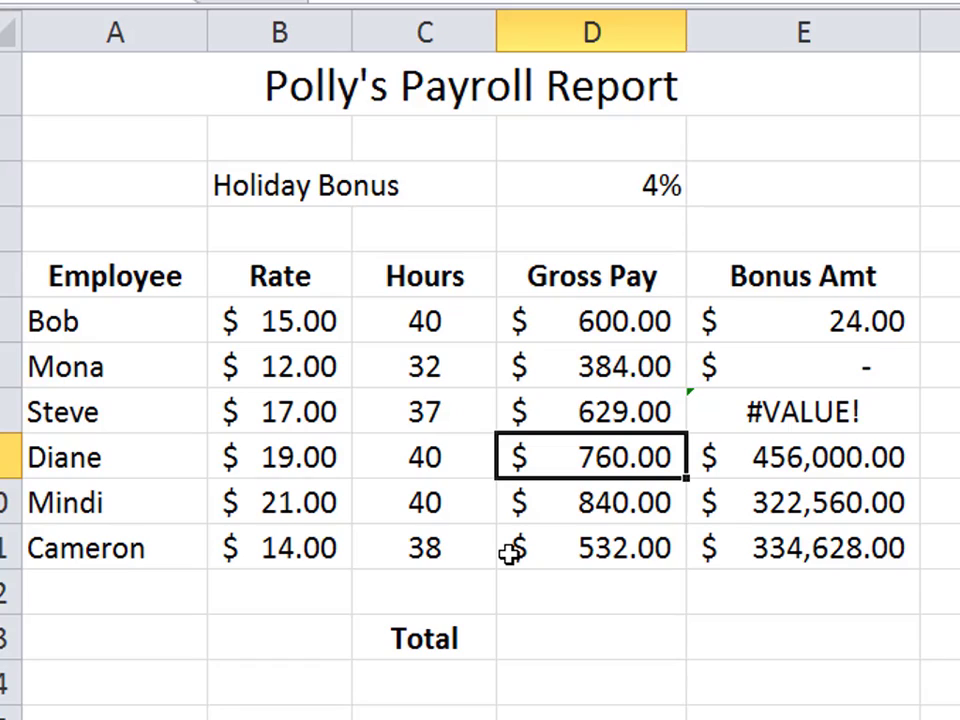
{"action": "key", "text": "Right"}
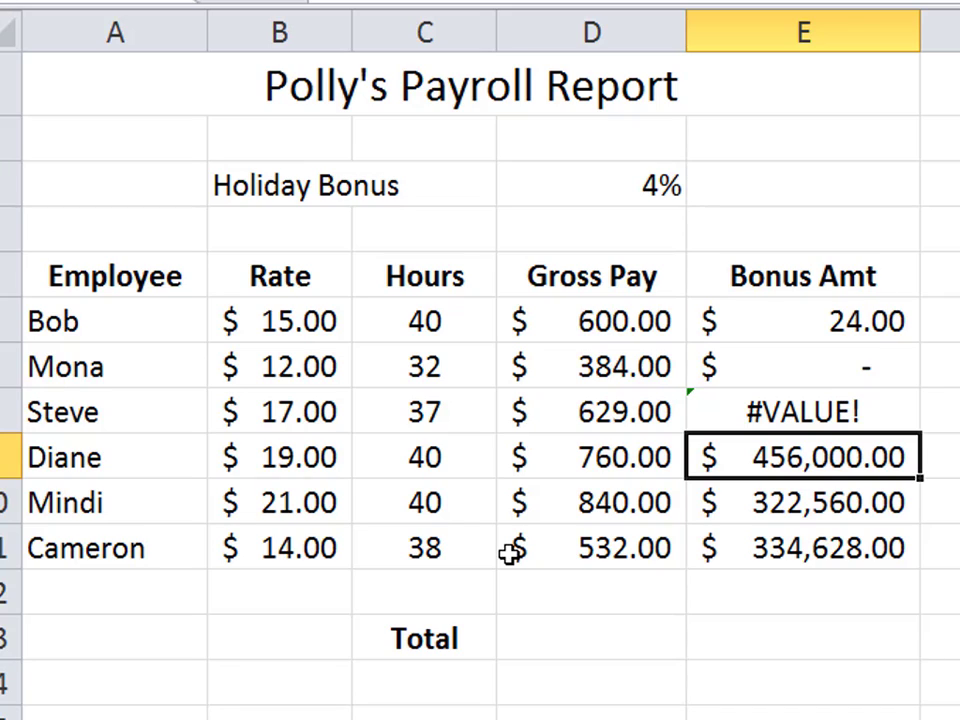
{"action": "key", "text": "Up"}
{"action": "key", "text": "Up"}
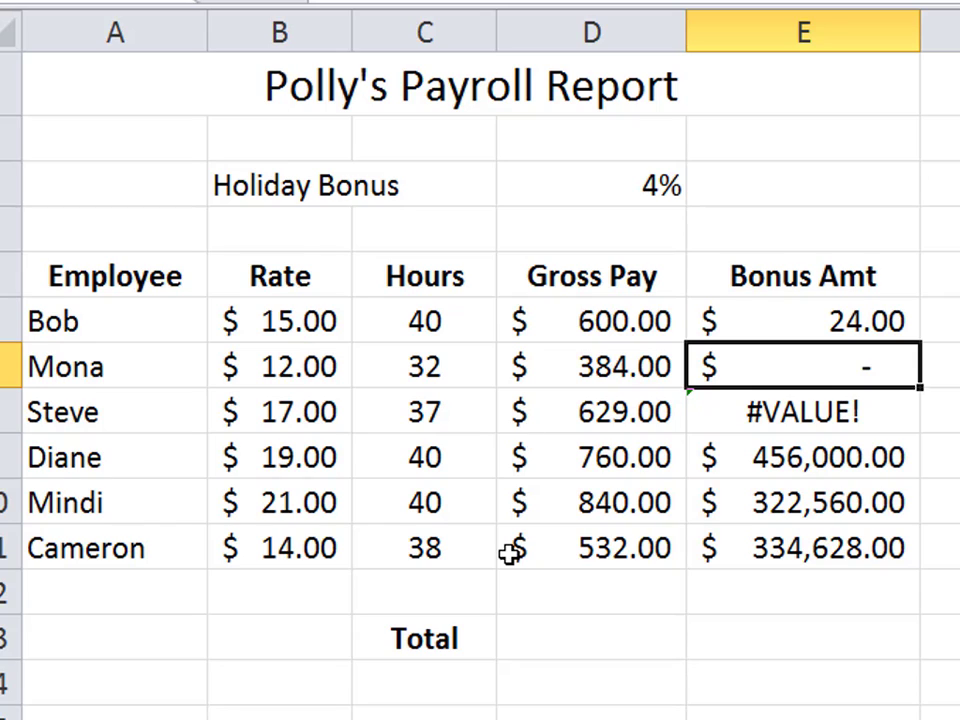
{"action": "key", "text": "Down"}
{"action": "key", "text": "Down"}
{"action": "key", "text": "Down"}
{"action": "key", "text": "Down"}
{"action": "key", "text": "Up"}
{"action": "key", "text": "Up"}
{"action": "key", "text": "Up"}
{"action": "key", "text": "Up"}
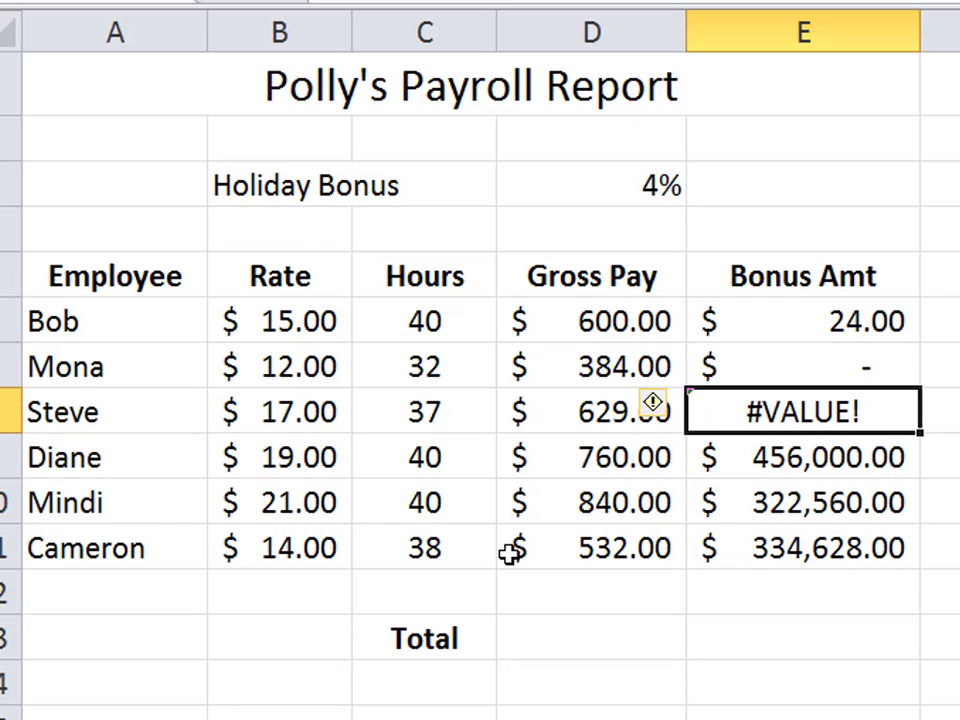
Clear the copied bonus formulas from cells E7 through E11.
{"action": "key", "text": "Delete"}
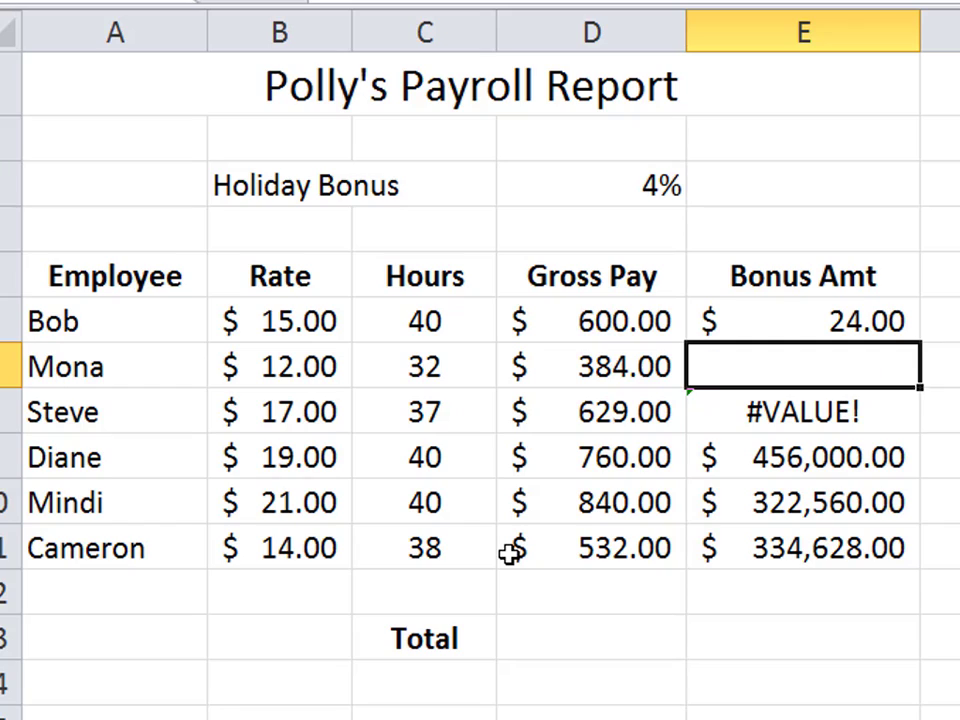
{"action": "key", "text": "Down"}
{"action": "key", "text": "Delete"}
{"action": "key", "text": "Down"}
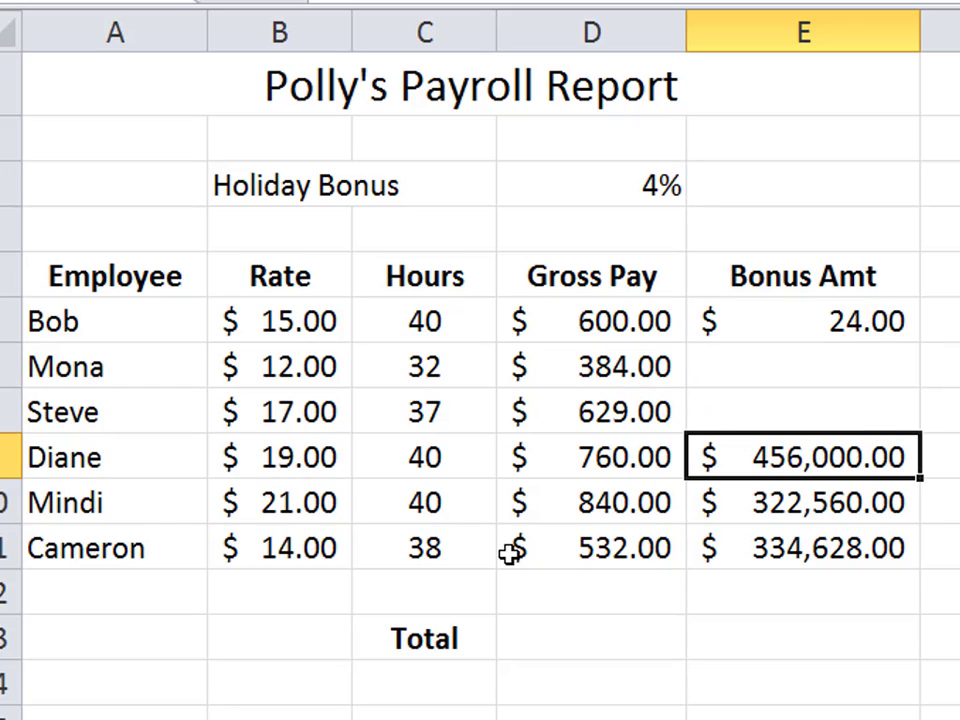
{"action": "key", "text": "Delete"}
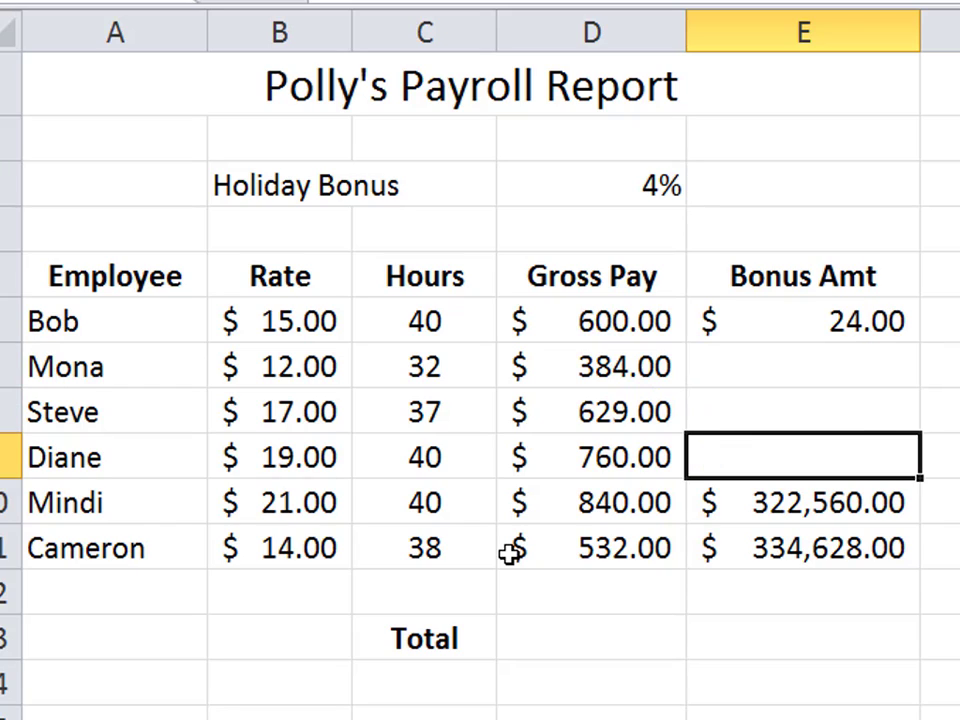
{"action": "key", "text": "Down"}
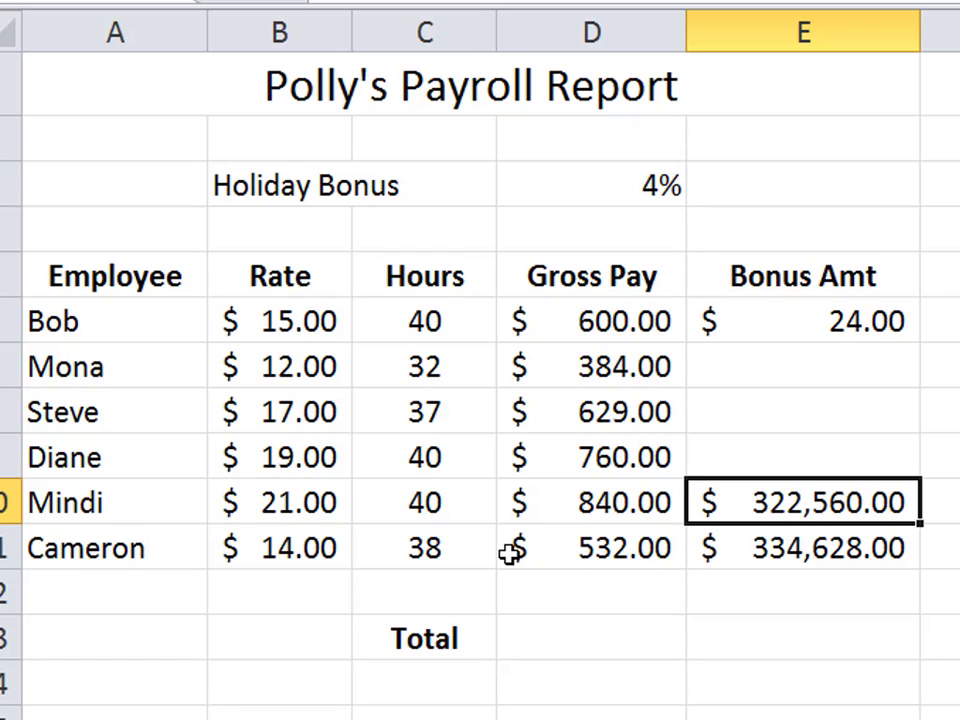
{"action": "key", "text": "Delete"}
{"action": "key", "text": "Down"}
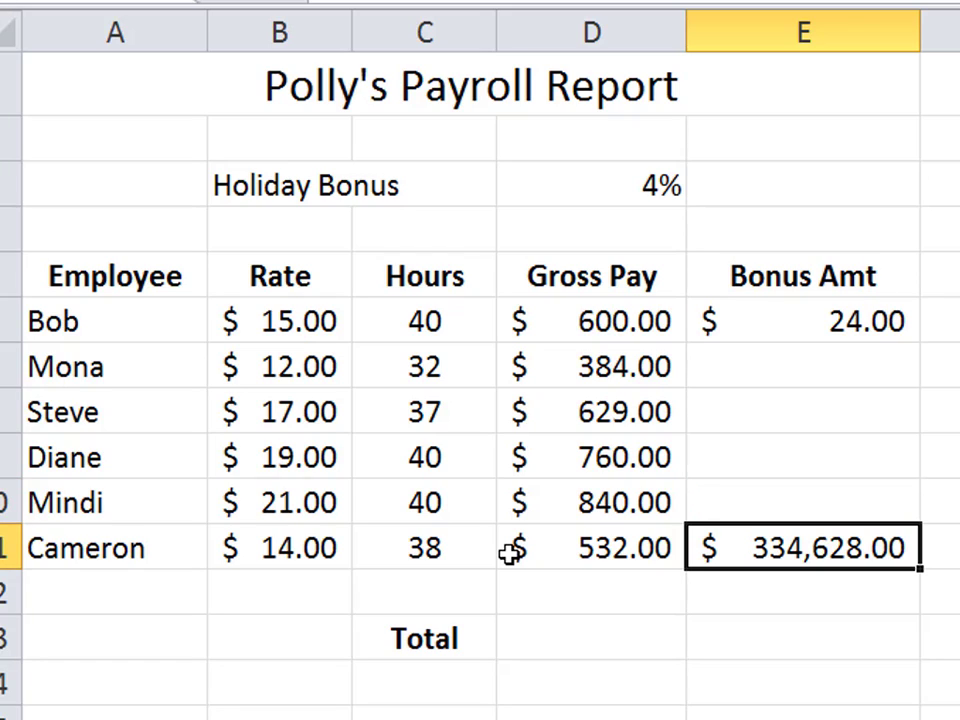
{"action": "key", "text": "Delete"}
{"action": "key", "text": "Up"}
{"action": "key", "text": "Up"}
{"action": "key", "text": "Up"}
{"action": "key", "text": "Up"}
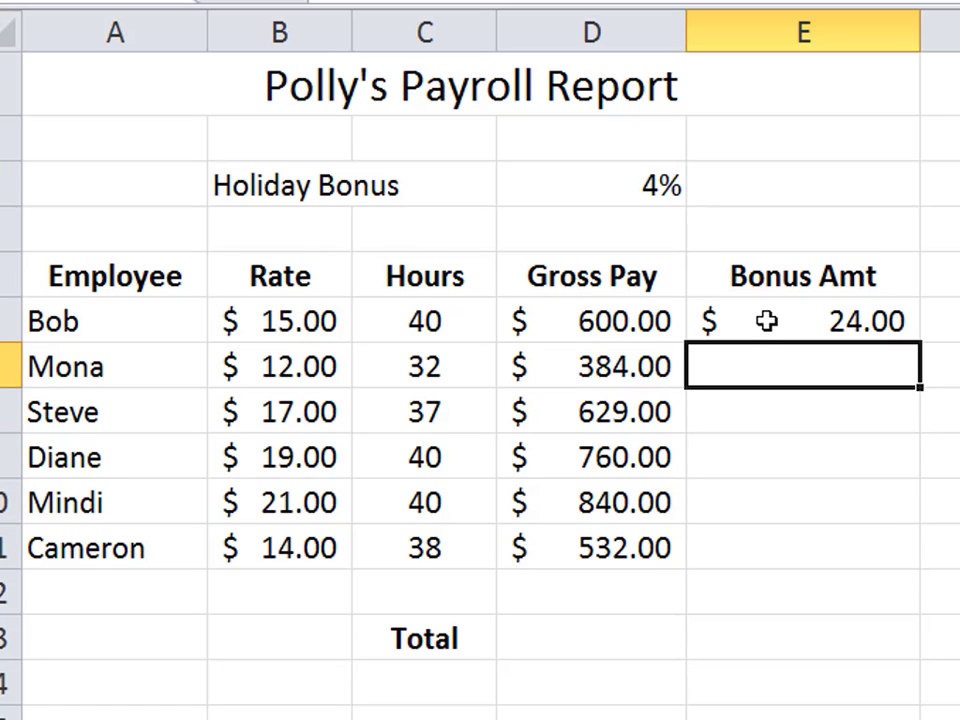
Open the bonus formula in E6 for editing and examine its references to D6 and D3.
{"action": "left_click", "coordinate": [766, 320]}
{"action": "double_click", "coordinate": [766, 320]}
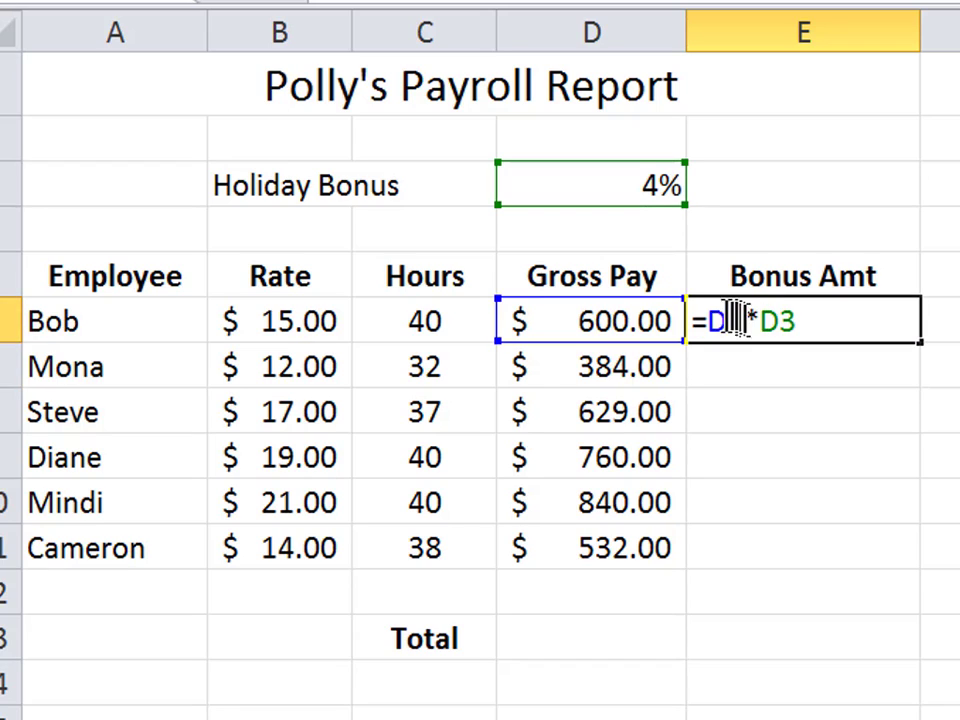
{"action": "left_click_drag", "start_coordinate": [709, 319], "coordinate": [735, 319]}
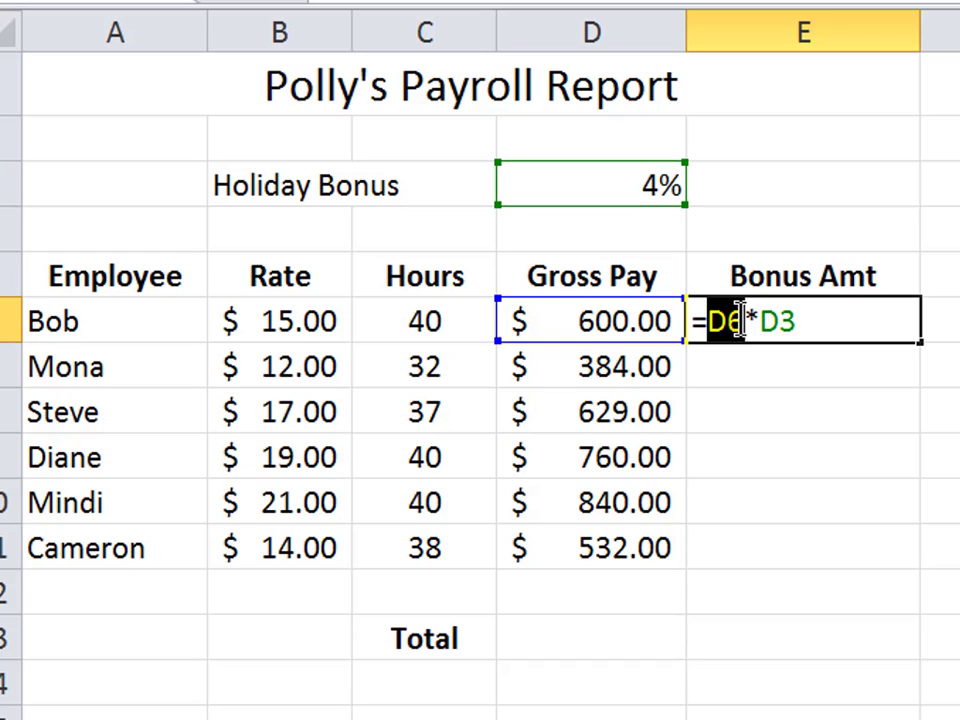
{"action": "left_click_drag", "start_coordinate": [718, 320], "coordinate": [525, 340]}
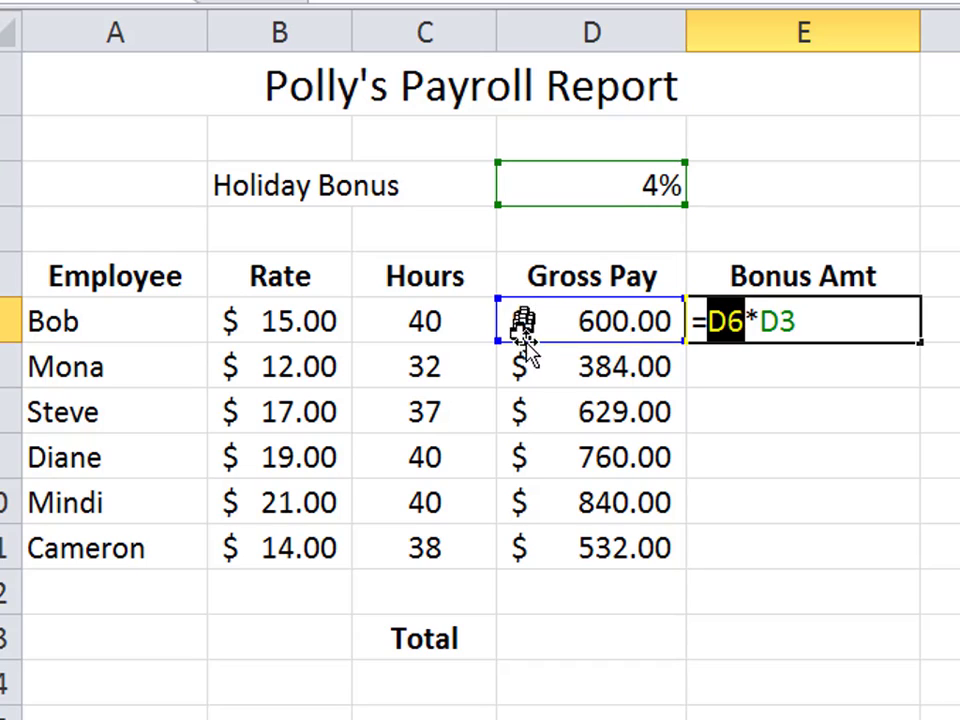
{"action": "double_click", "coordinate": [770, 320]}
{"action": "left_click_drag", "start_coordinate": [770, 320], "coordinate": [605, 175]}
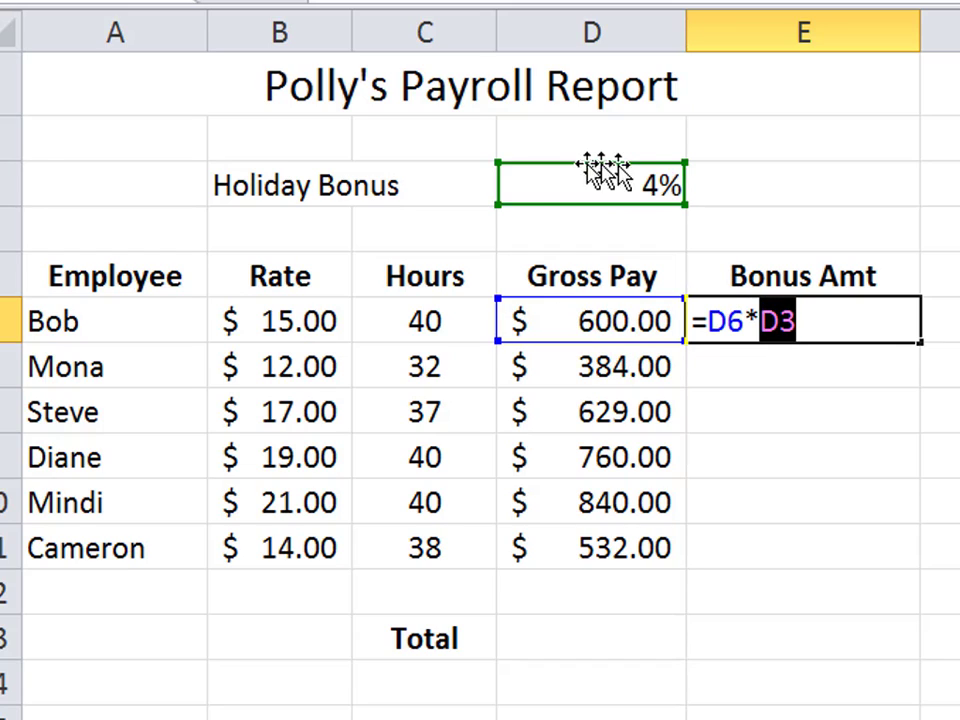
Make the D3 reference in the E6 bonus formula absolute by adding dollar signs before its column letter and row number.
{"action": "left_click", "coordinate": [763, 323]}
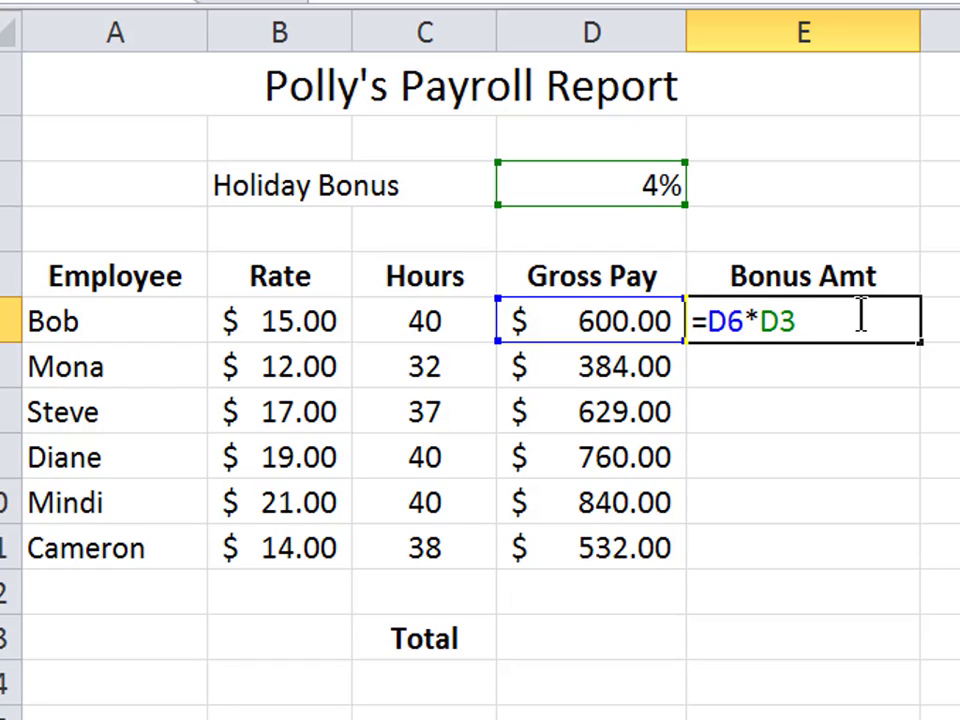
{"action": "type", "text": "$"}
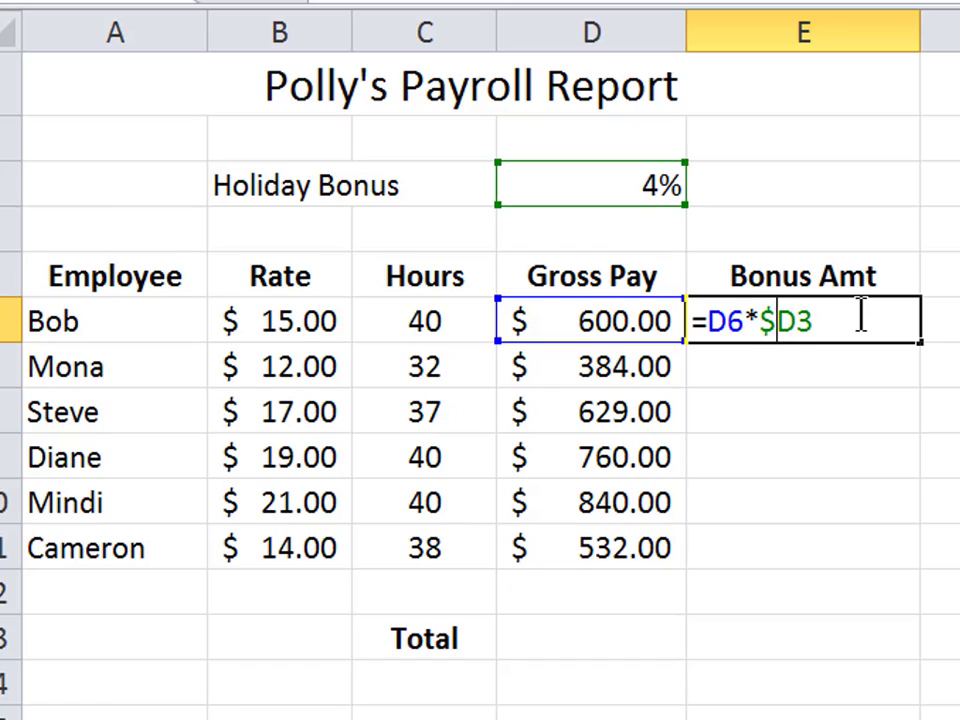
{"action": "left_click", "coordinate": [801, 324]}
{"action": "type", "text": "$"}
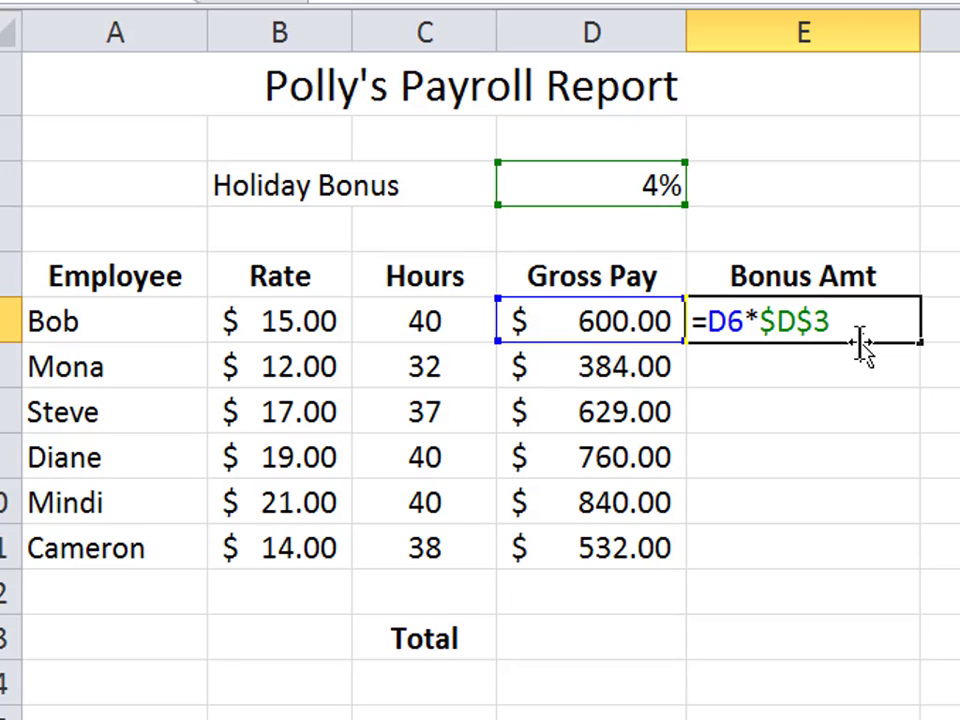
Remove both dollar signs from the holiday bonus reference in the E6 formula, leaving it as =D6*D3.
{"action": "key", "text": "shift+Left"}
{"action": "key", "text": "BackSpace"}
{"action": "key", "text": "Left"}
{"action": "key", "text": "Left"}
{"action": "key", "text": "shift+Right"}
{"action": "key", "text": "BackSpace"}
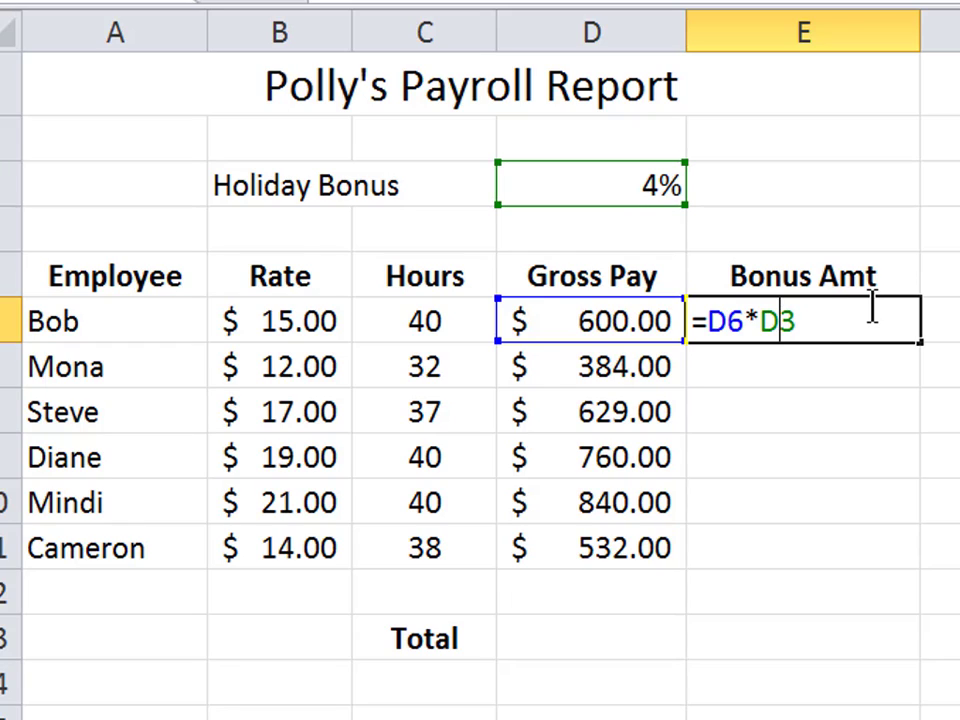
Cycle the D3 reference in the E6 formula through its absolute and mixed forms and enter the formula as =D6*$D$3.
{"action": "key", "text": "F4"}
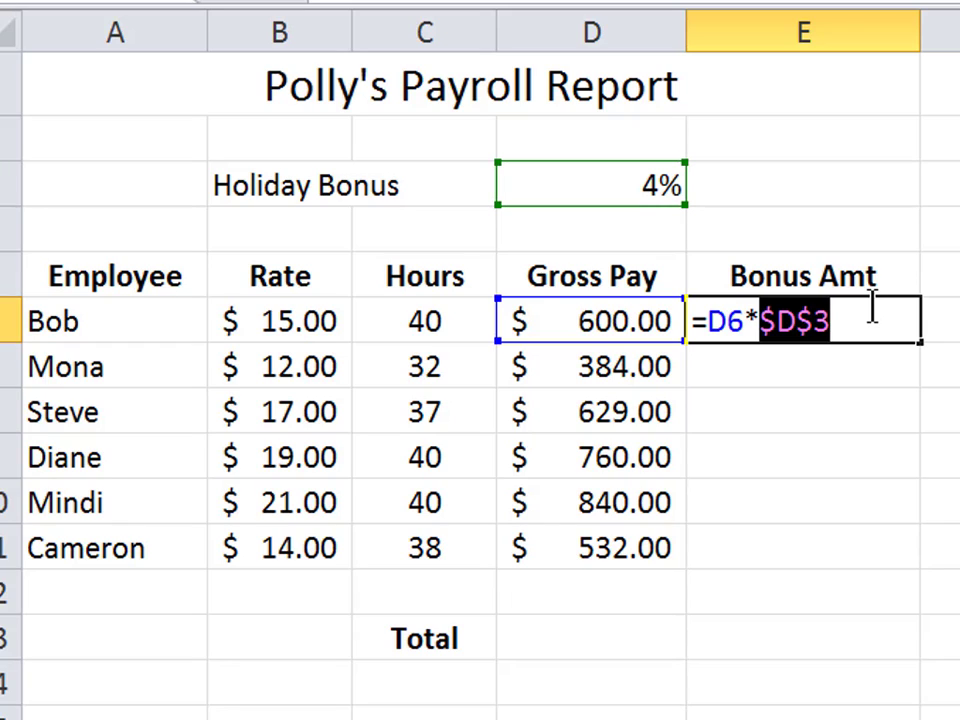
{"action": "key", "text": "F4"}
{"action": "key", "text": "F4"}
{"action": "key", "text": "F4"}
{"action": "key", "text": "F4"}
{"action": "key", "text": "F4"}
{"action": "key", "text": "F4"}
{"action": "key", "text": "F4"}
{"action": "key", "text": "F4"}
{"action": "key", "text": "F4"}
{"action": "key", "text": "F4"}
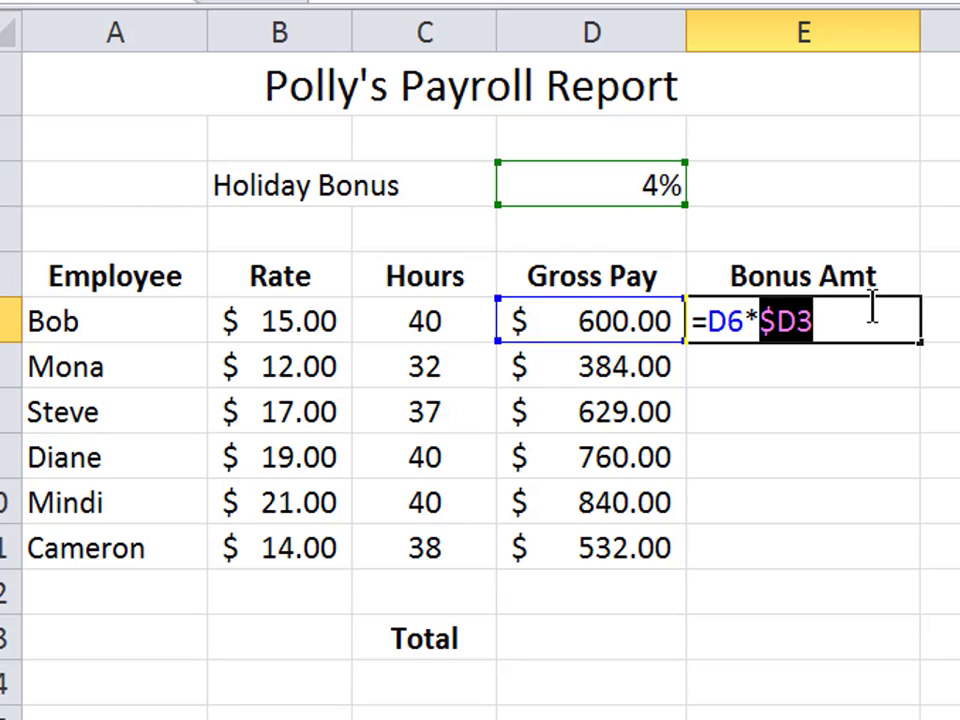
{"action": "key", "text": "F4"}
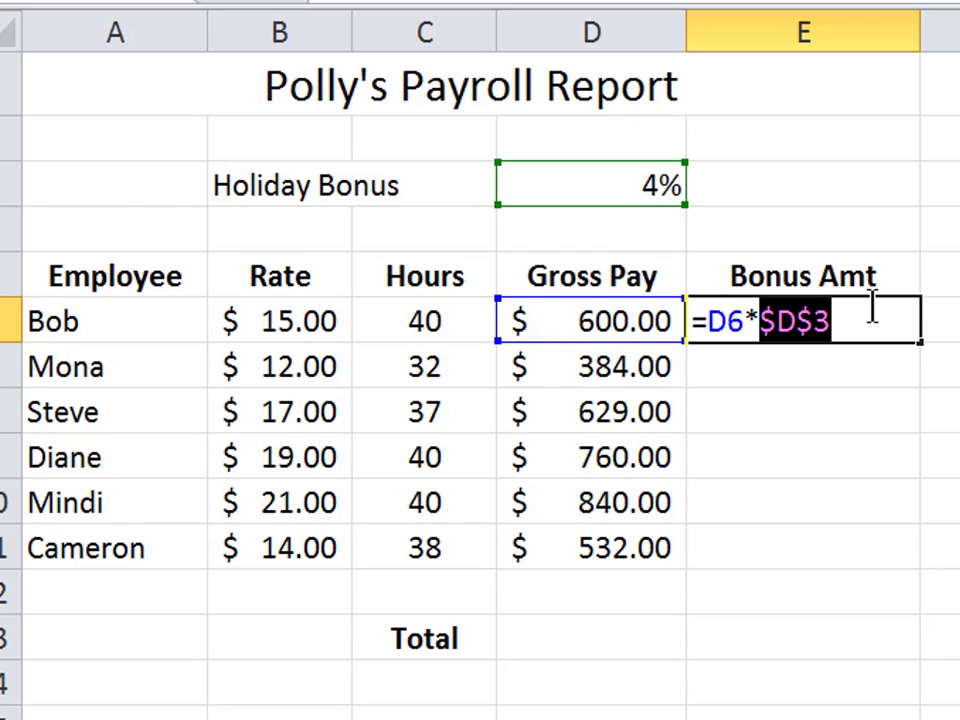
{"action": "key", "text": "Return"}
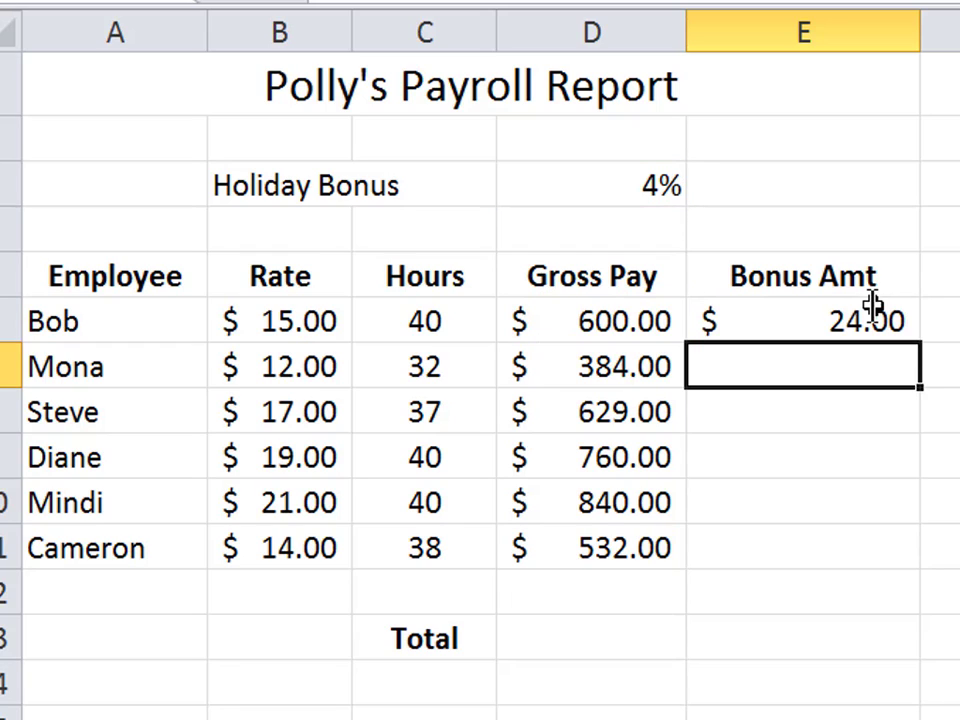
Fill the bonus formula from E6 down through E11 and check the copied formulas.
{"action": "left_click", "coordinate": [825, 332]}
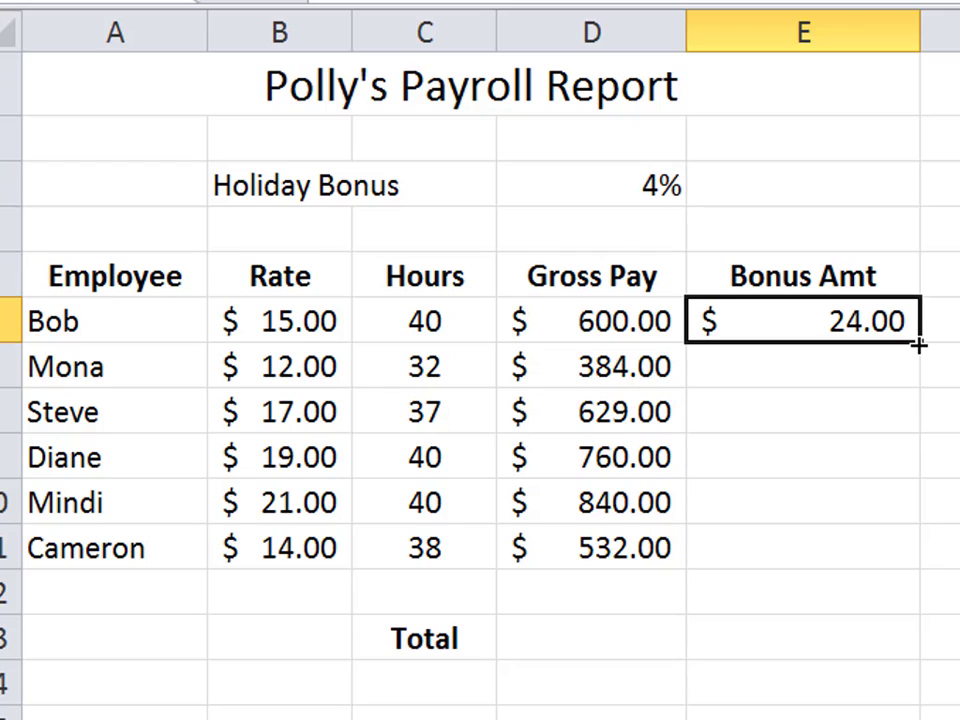
{"action": "left_click_drag", "start_coordinate": [918, 344], "coordinate": [931, 567]}
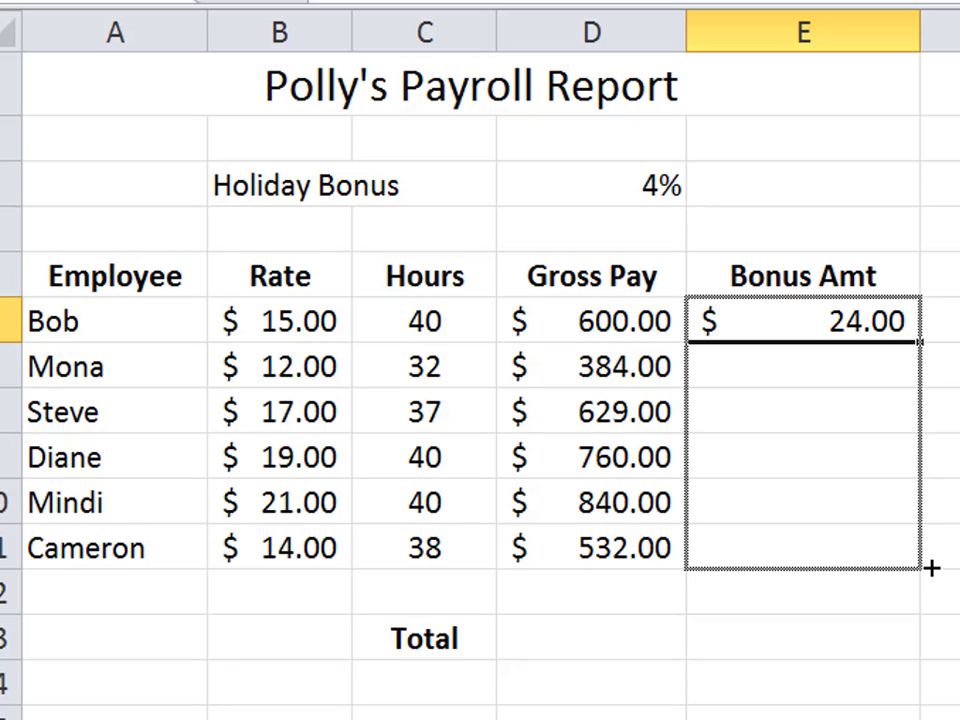
{"action": "left_click_drag", "start_coordinate": [931, 567], "coordinate": [931, 567]}
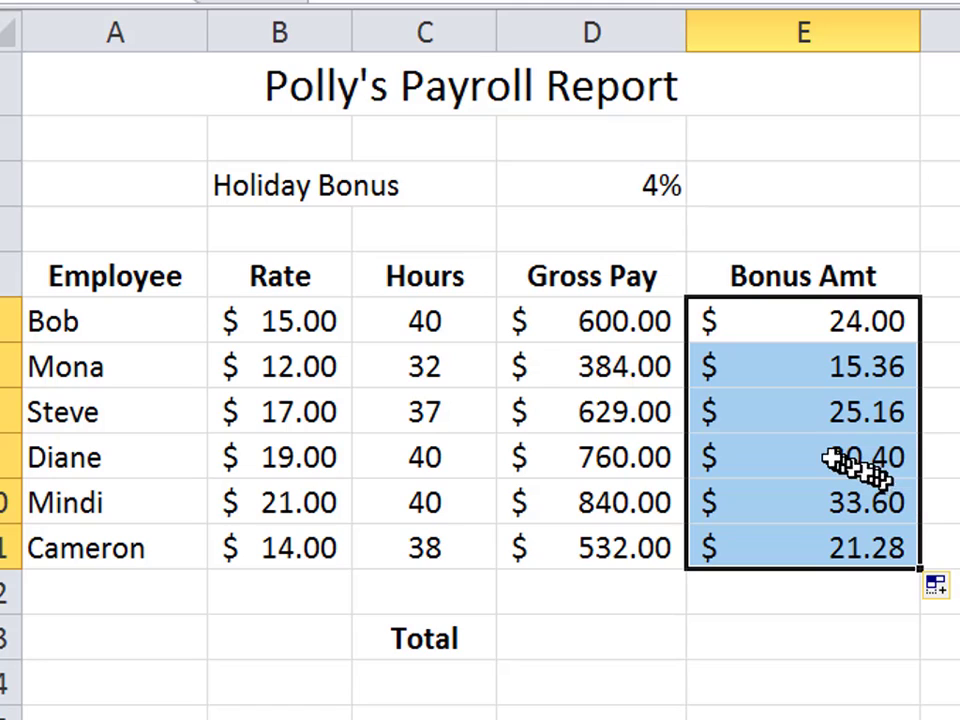
{"action": "left_click", "coordinate": [773, 384]}
{"action": "left_click", "coordinate": [772, 417]}
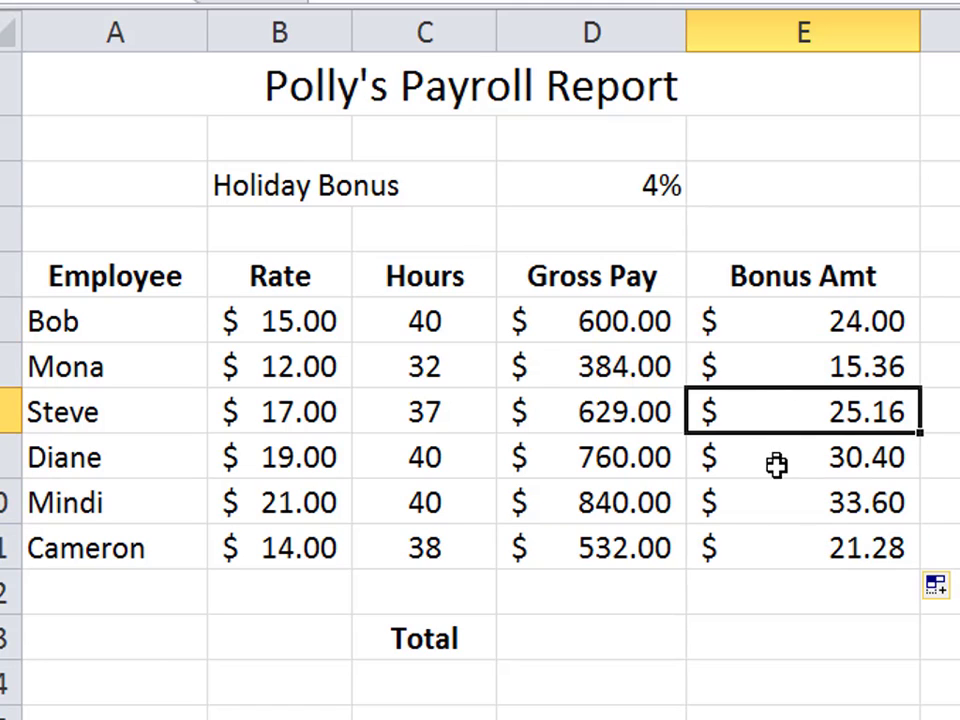
{"action": "left_click", "coordinate": [775, 460]}
{"action": "left_click", "coordinate": [772, 545]}
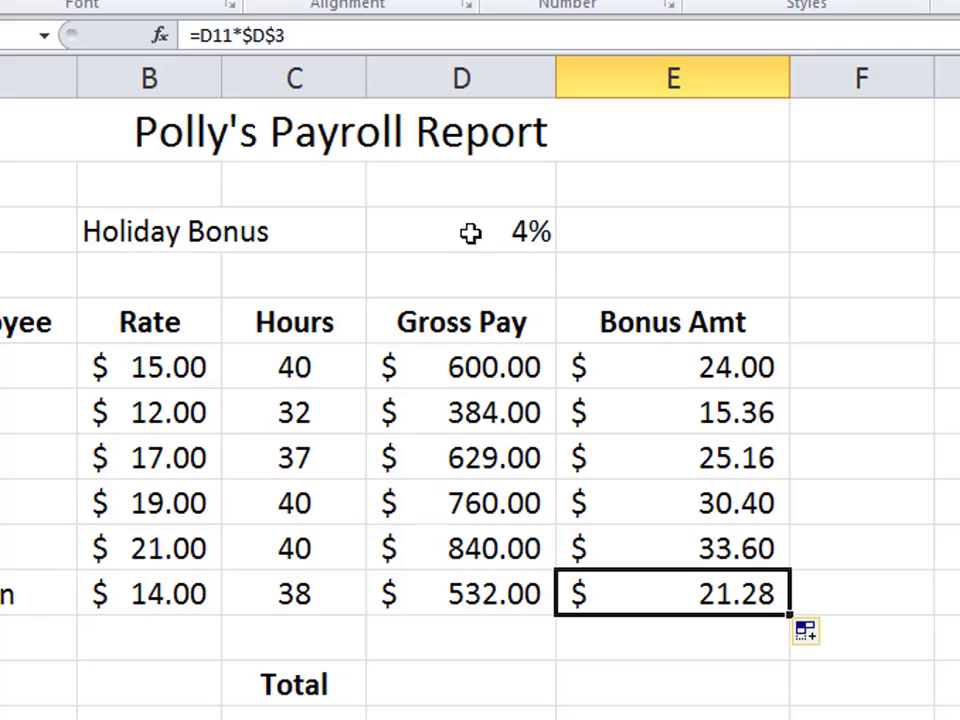
Set the holiday bonus percentage in D3 to 12%.
{"action": "left_click", "coordinate": [600, 186]}
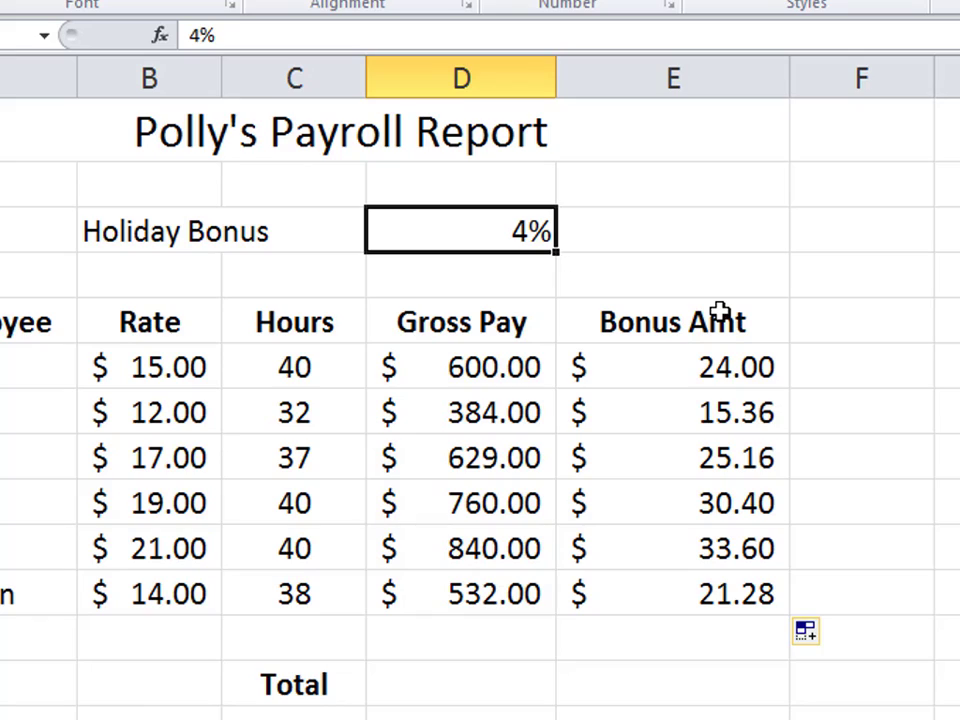
{"action": "type", "text": "12"}
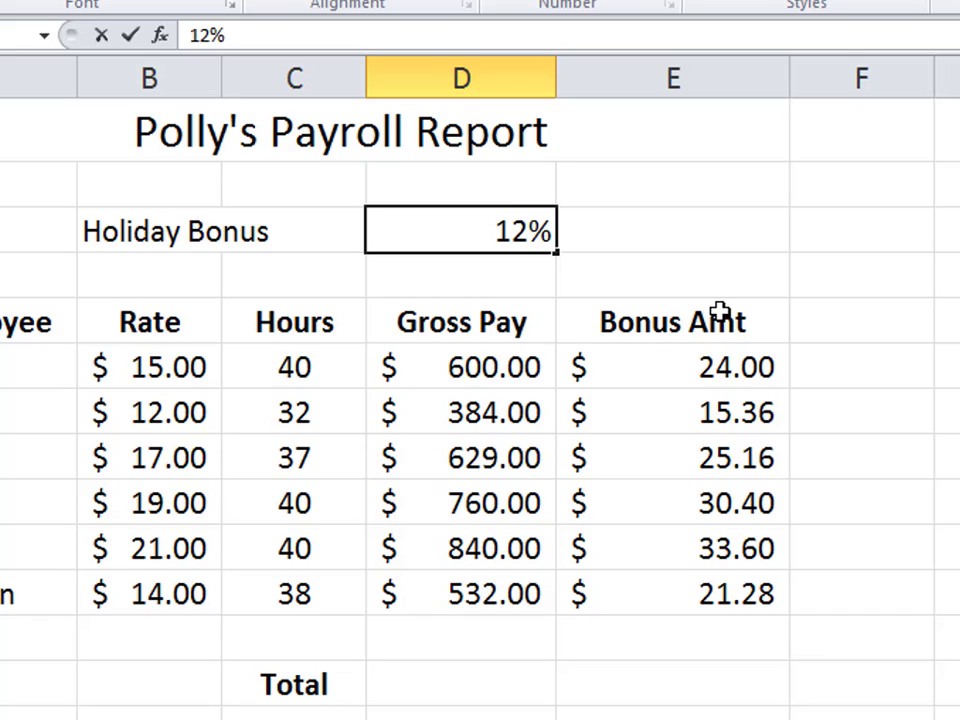
{"action": "key", "text": "Return"}
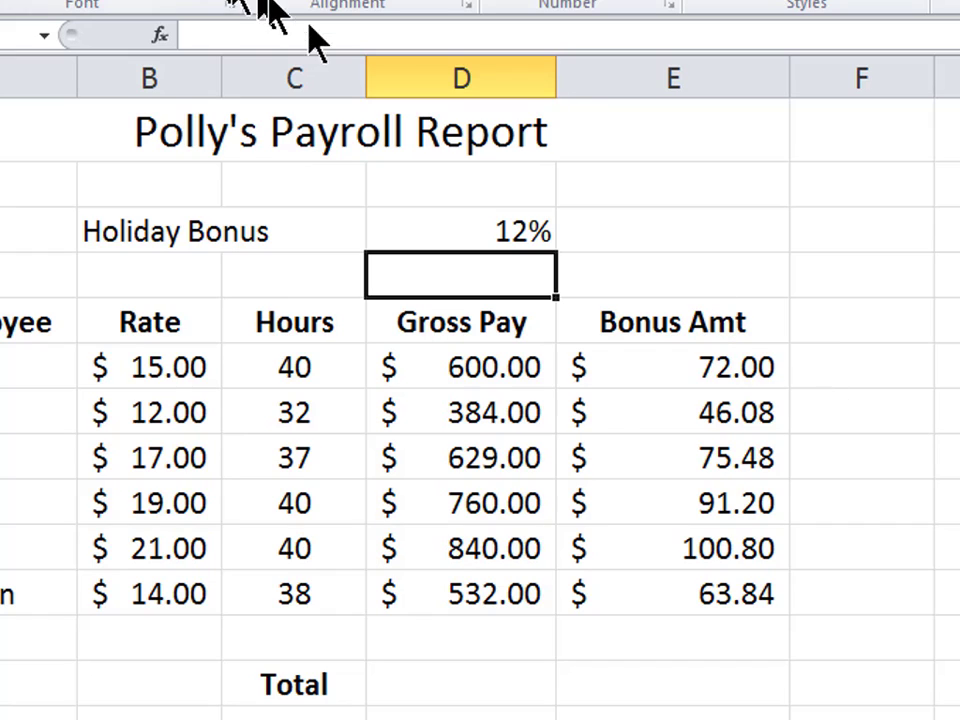
Examine the recalculated bonus amounts in E6 through E11 and their dependence on the holiday bonus rate in D3.
{"action": "left_click_drag", "start_coordinate": [679, 372], "coordinate": [687, 573]}
{"action": "left_click", "coordinate": [643, 367]}
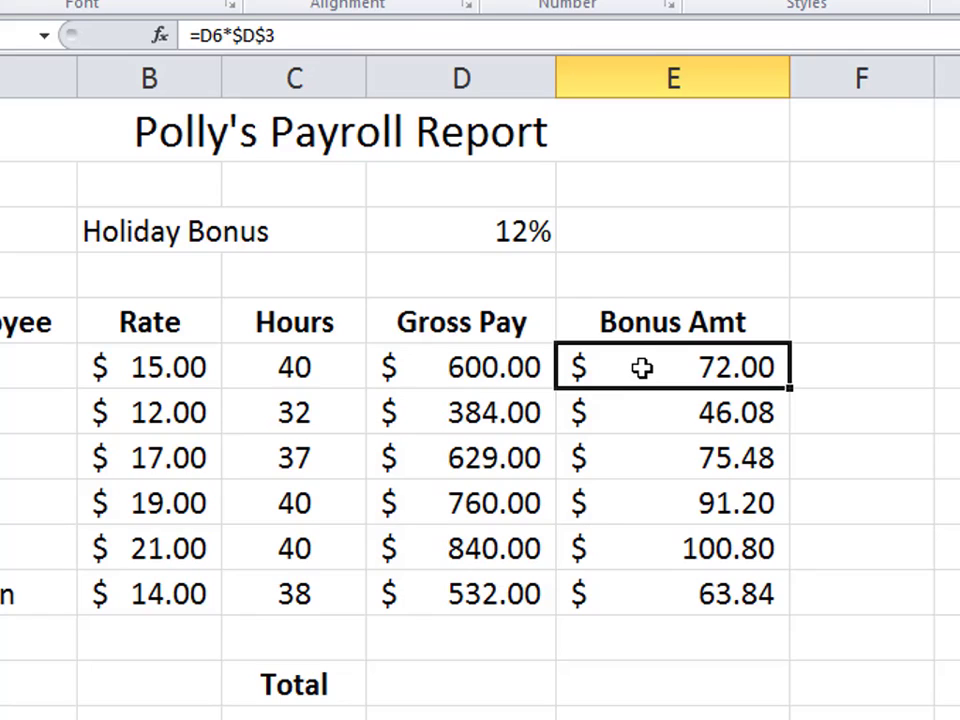
{"action": "left_click", "coordinate": [442, 230]}
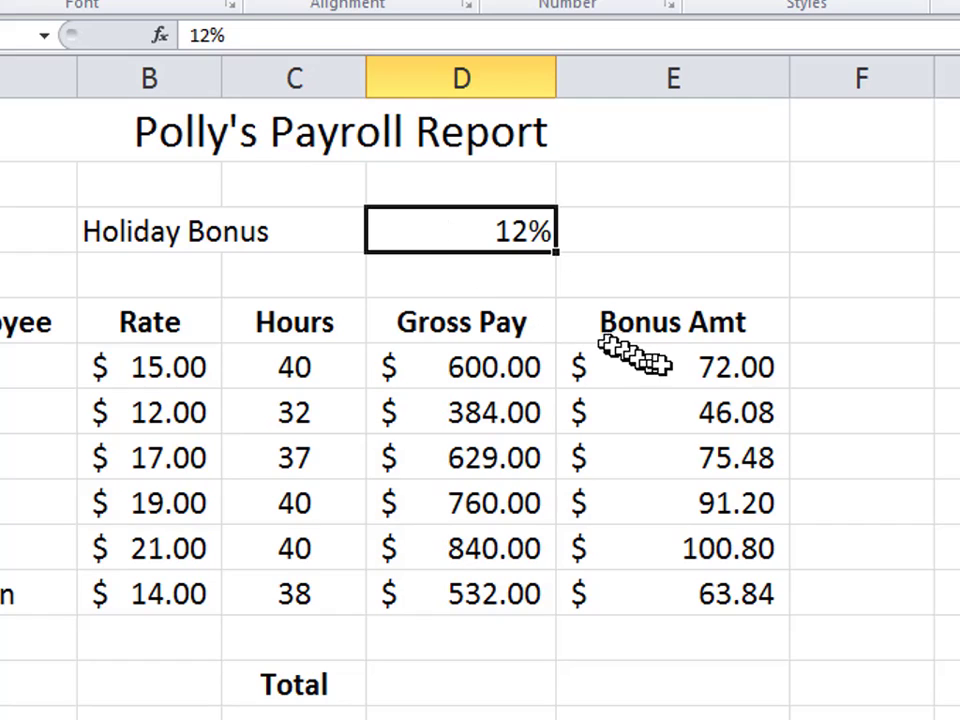
{"action": "left_click_drag", "start_coordinate": [650, 367], "coordinate": [673, 583]}
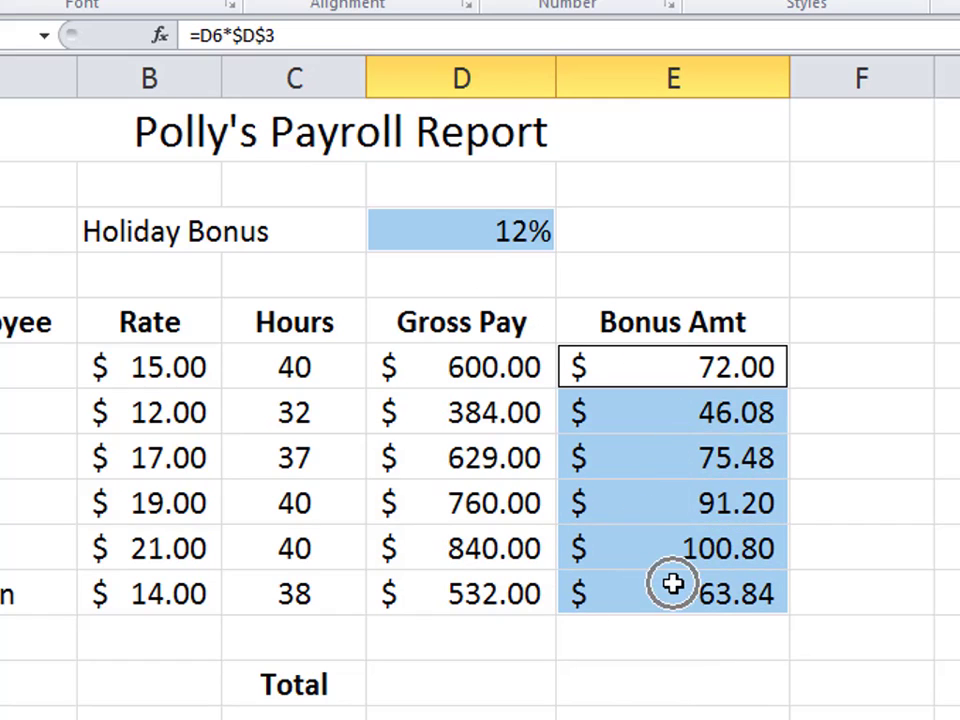
{"action": "left_click", "coordinate": [450, 238]}
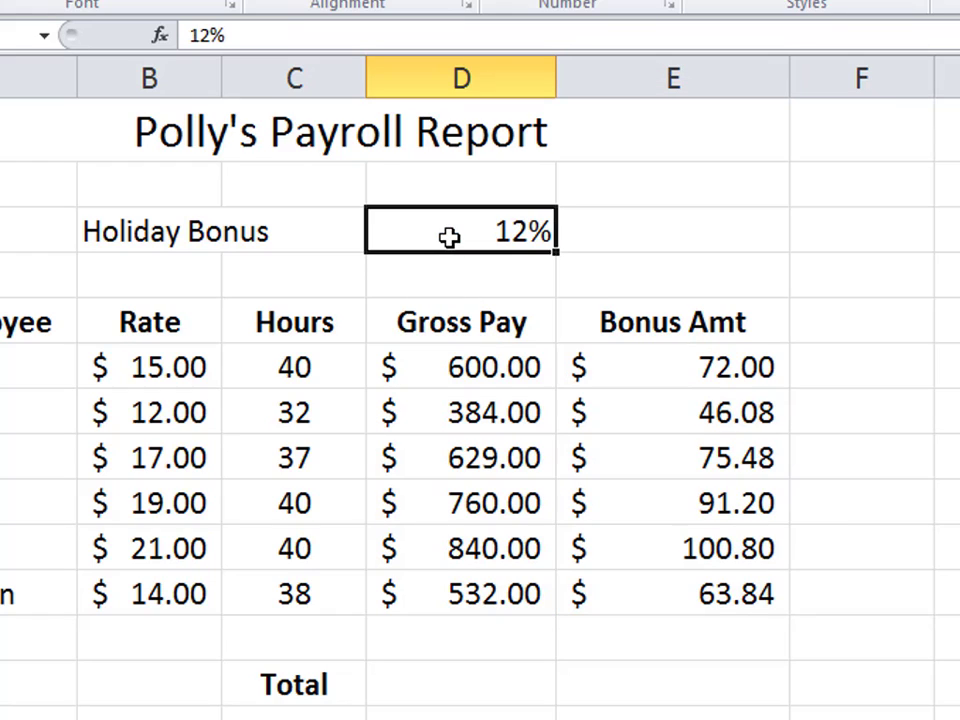
{"action": "left_click", "coordinate": [680, 372]}
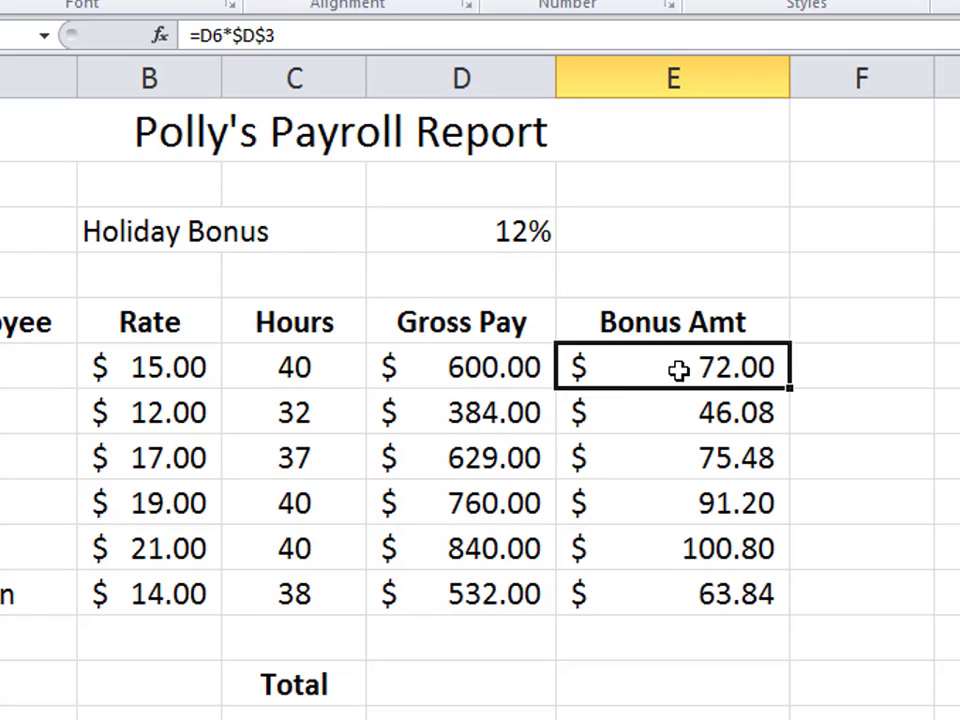